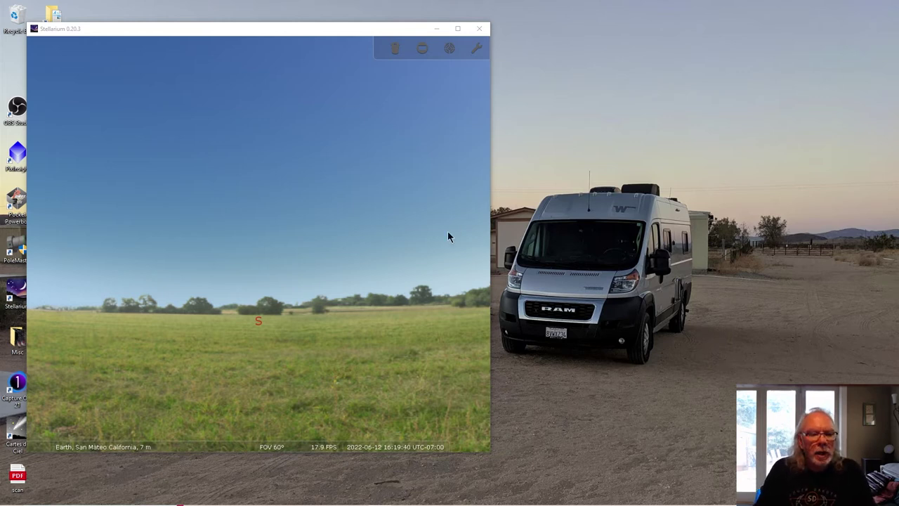
# - Browse the local Location list of worldwide cities, then switch to the remote Stellarium set to Aiden California
pyautogui.moveTo(85, 441)
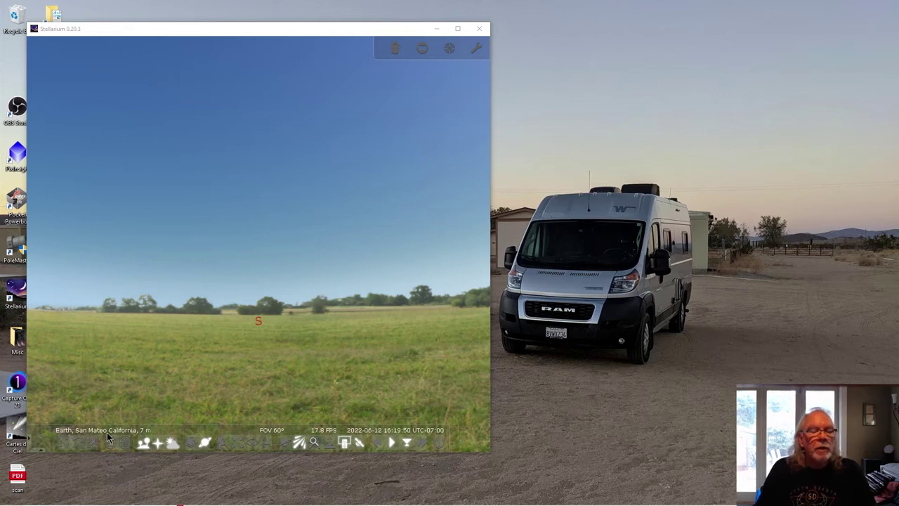
pyautogui.moveTo(43, 227)
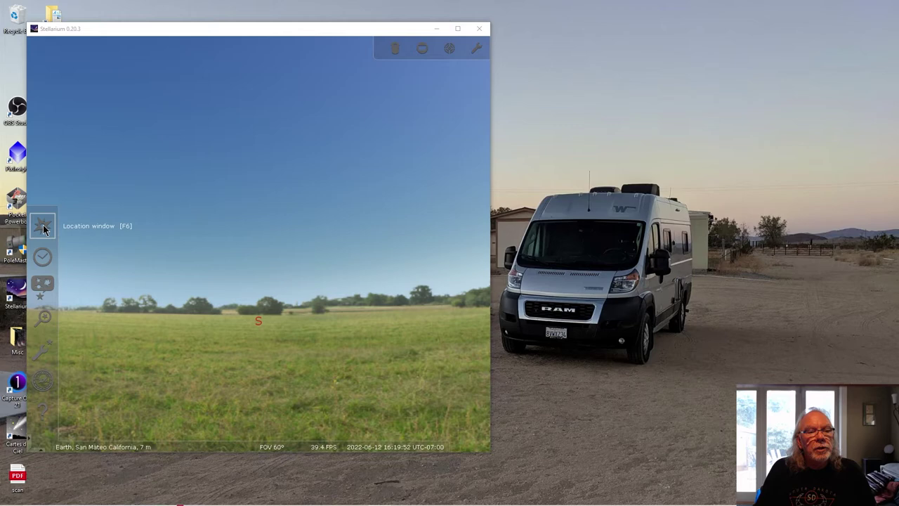
pyautogui.click(43, 226)
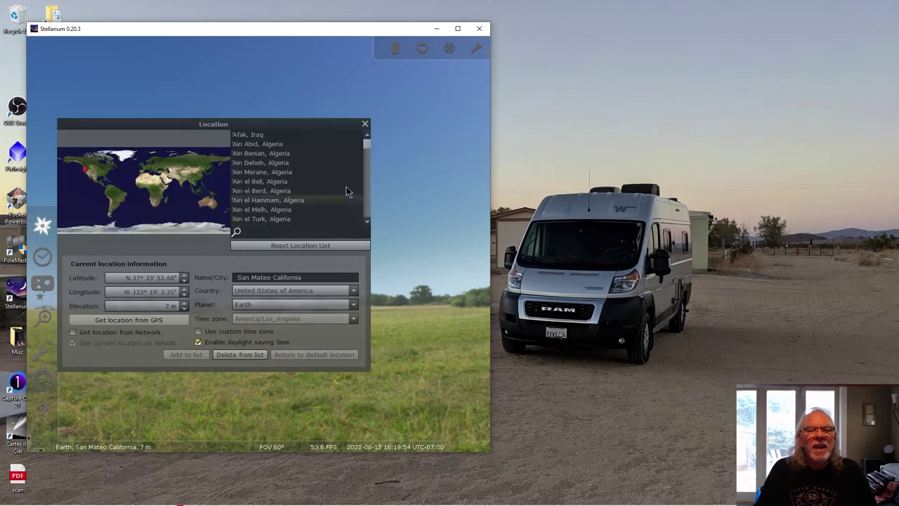
pyautogui.moveTo(367, 153)
pyautogui.mouseDown()
pyautogui.moveTo(364, 208)
pyautogui.moveTo(365, 152)
pyautogui.mouseUp()
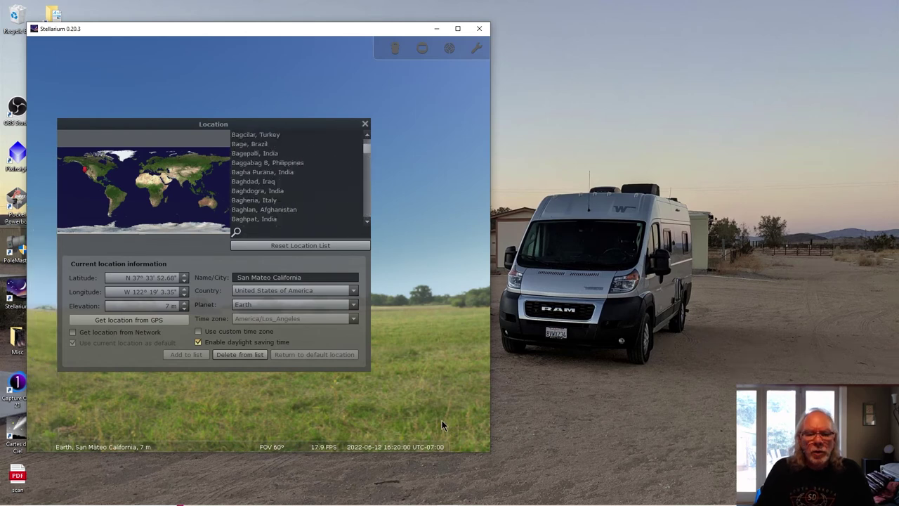
pyautogui.moveTo(458, 500)
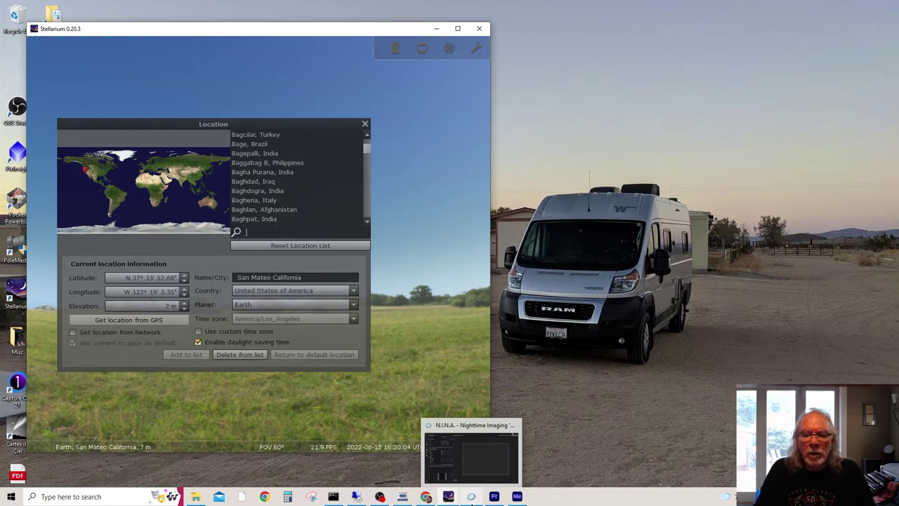
pyautogui.click(357, 497)
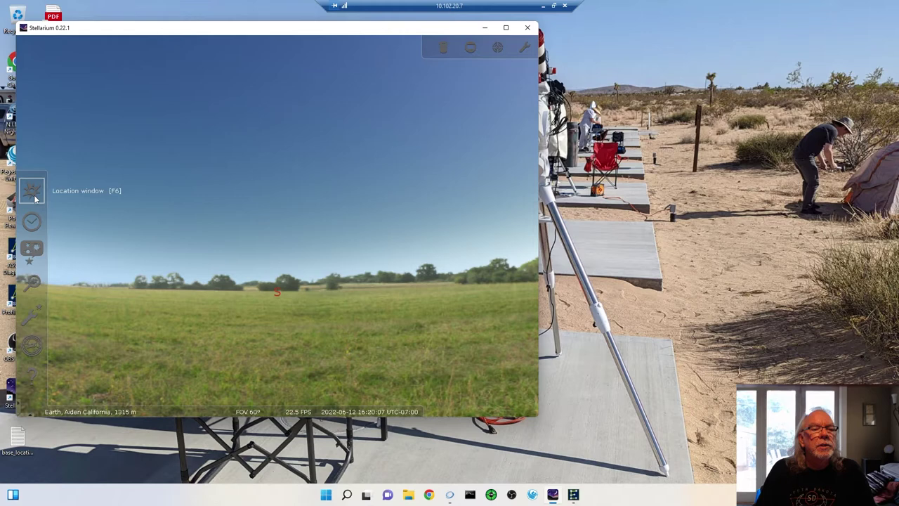
# - In the remote Location window, pick Borrego Springs, GMARS Landers, San Mateo, then Aiden California again
pyautogui.click(32, 191)
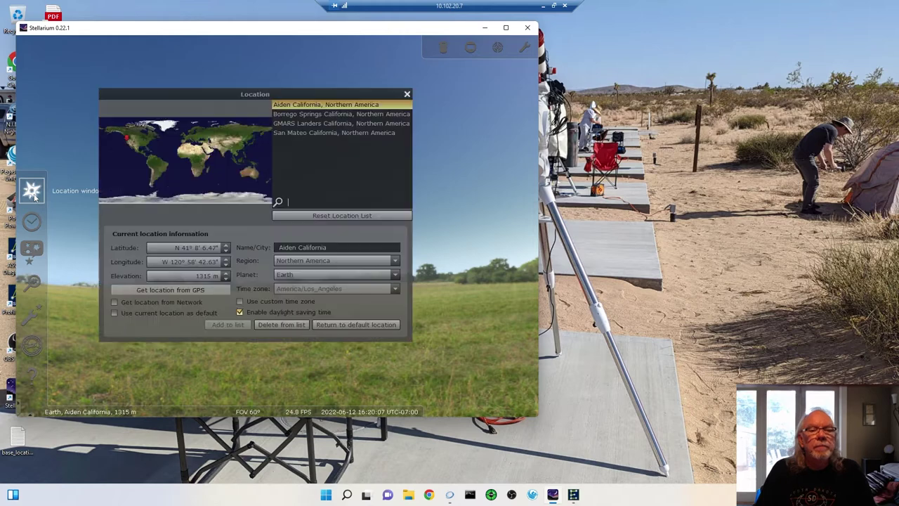
pyautogui.click(359, 115)
pyautogui.click(355, 124)
pyautogui.click(356, 132)
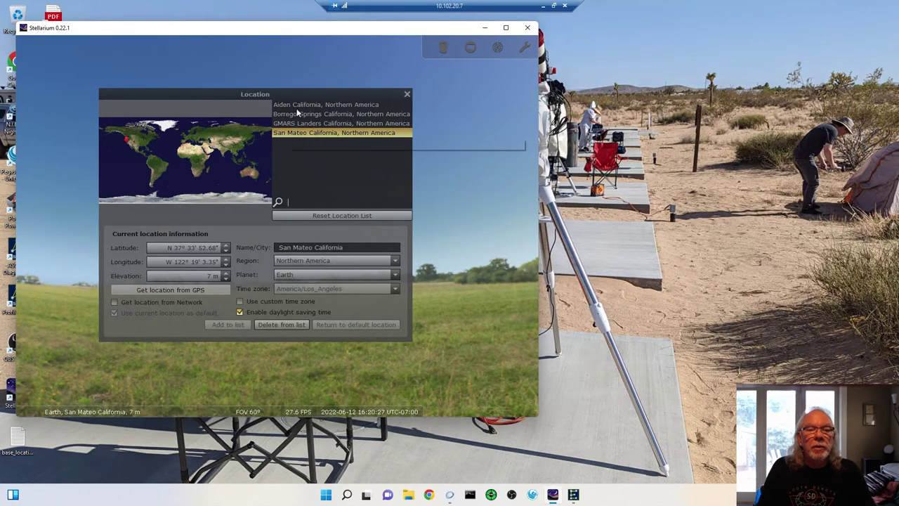
pyautogui.click(339, 105)
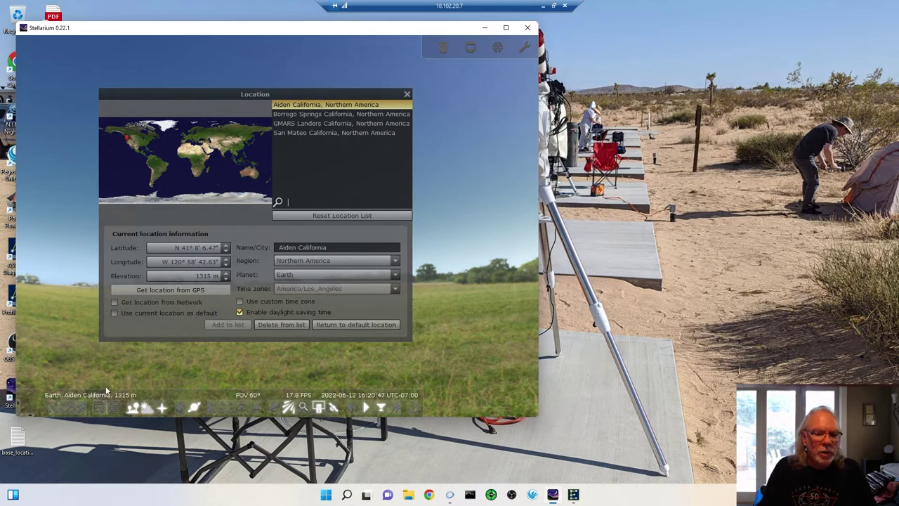
# - Minimize the remote session, then close the local Location window and quit Stellarium
pyautogui.click(543, 9)
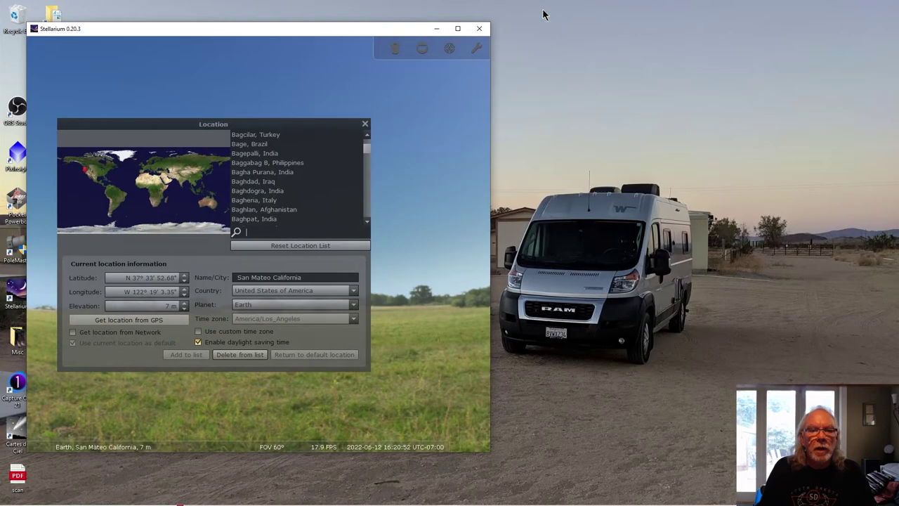
pyautogui.click(365, 125)
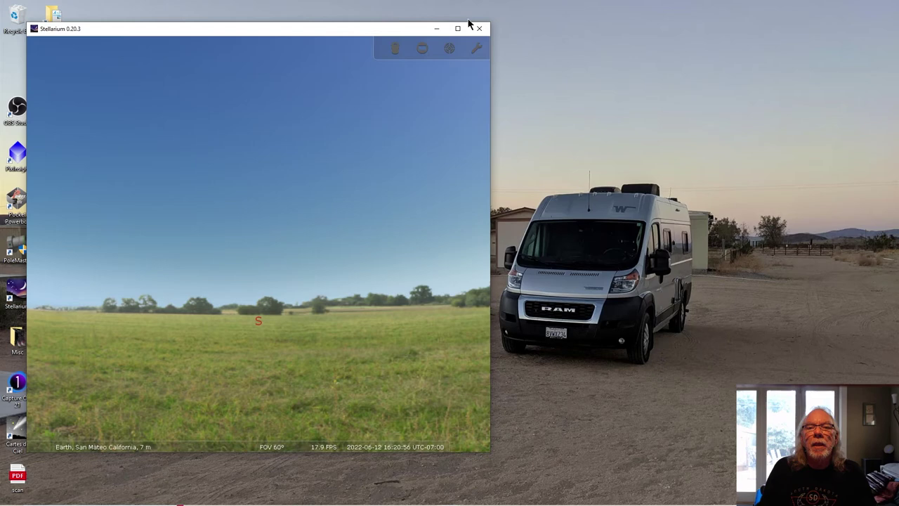
pyautogui.click(479, 30)
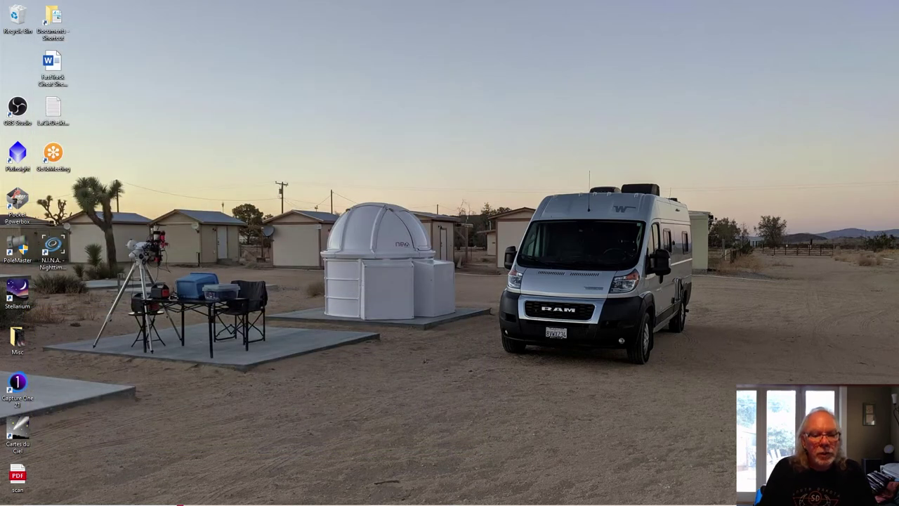
# - Navigate File Explorer to C:\Program Files\Stellarium\data
pyautogui.click(174, 496)
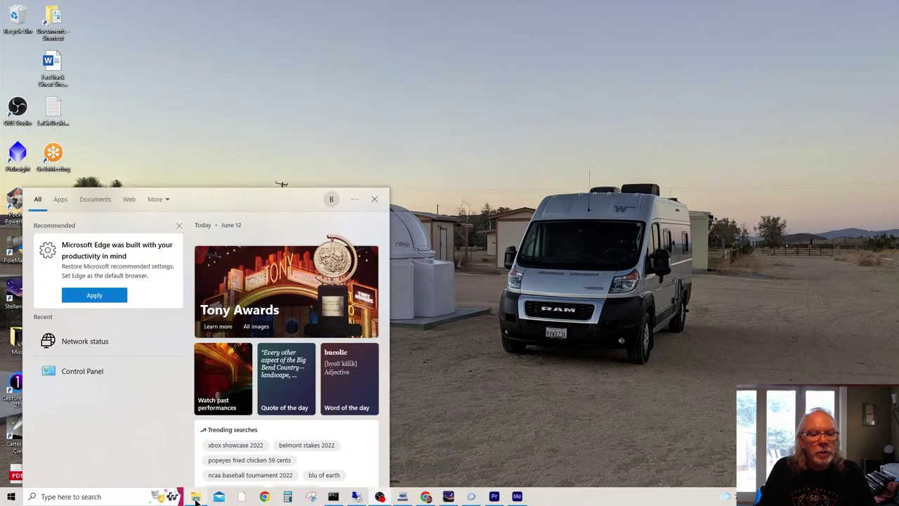
pyautogui.press('Escape')
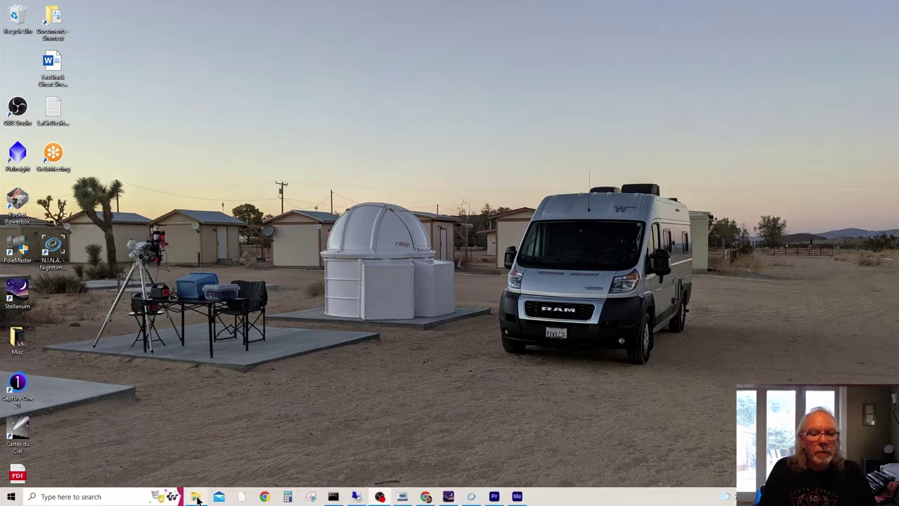
pyautogui.click(196, 496)
pyautogui.moveTo(328, 12); pyautogui.dragTo(425, 67)
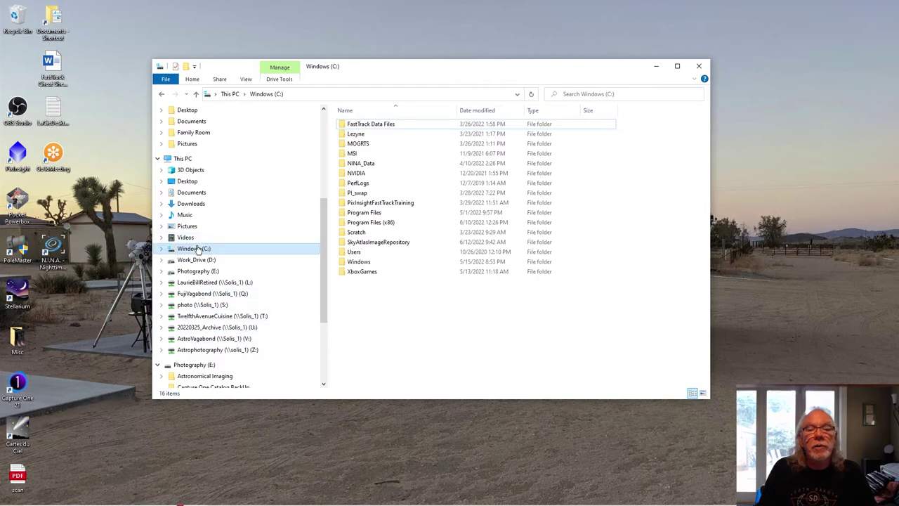
pyautogui.doubleClick(380, 213)
pyautogui.scroll(-5, 411, 339)
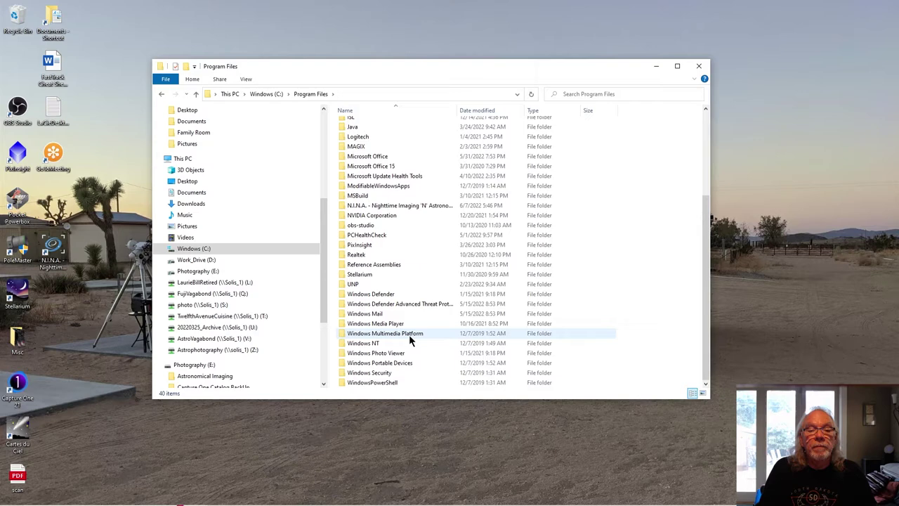
pyautogui.doubleClick(377, 274)
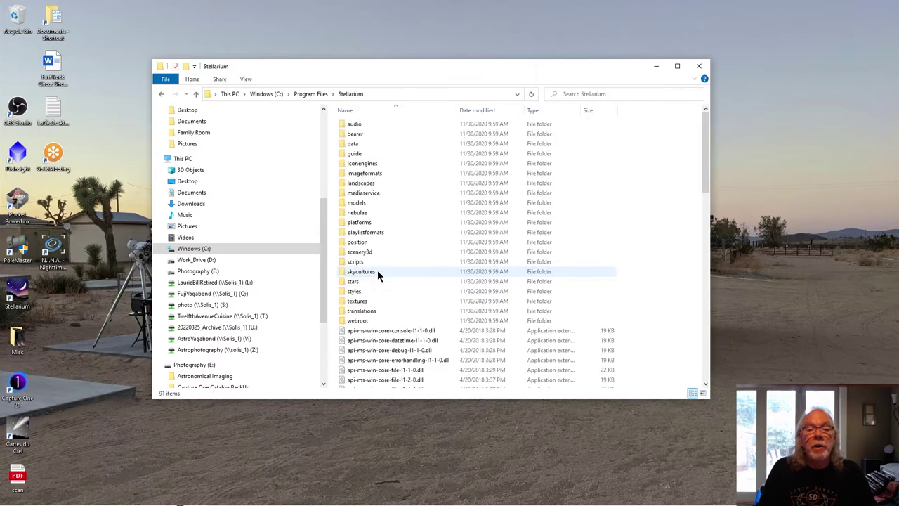
pyautogui.doubleClick(353, 144)
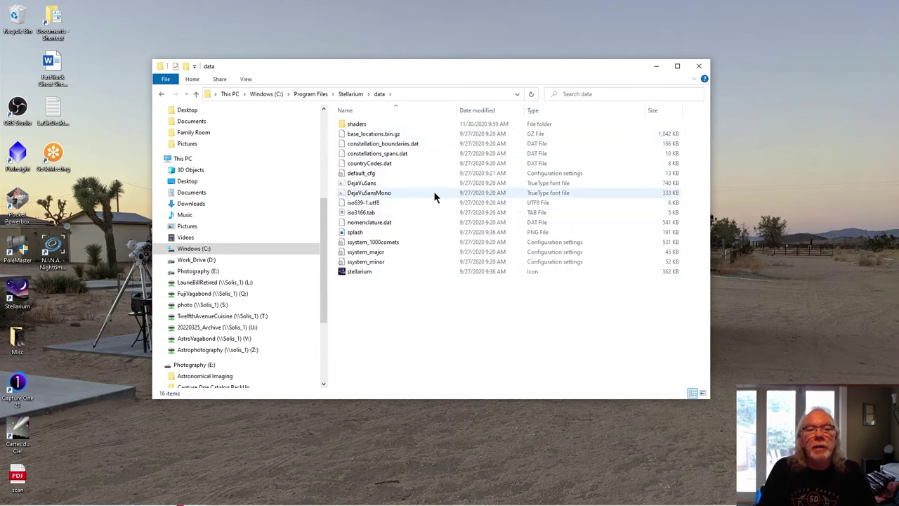
# - Copy base_locations.bin.gz from Stellarium's data folder onto the desktop
pyautogui.rightClick(375, 137)
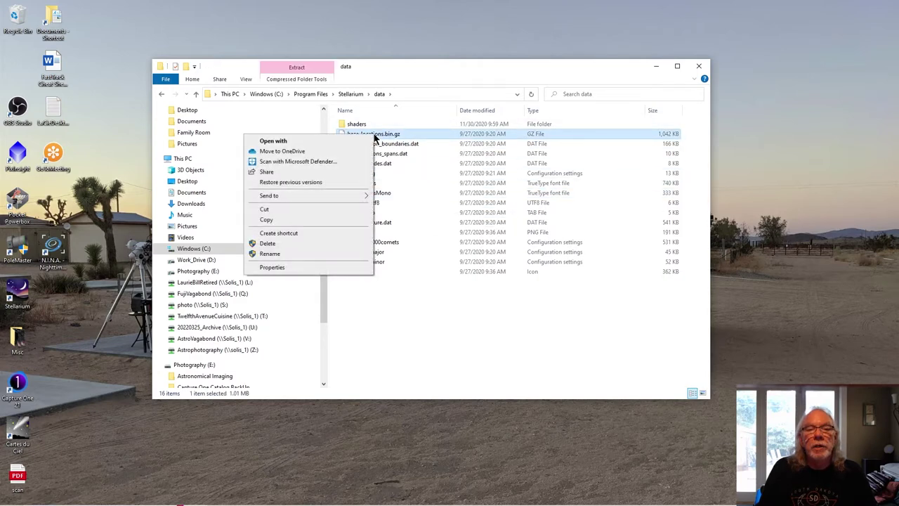
pyautogui.click(307, 219)
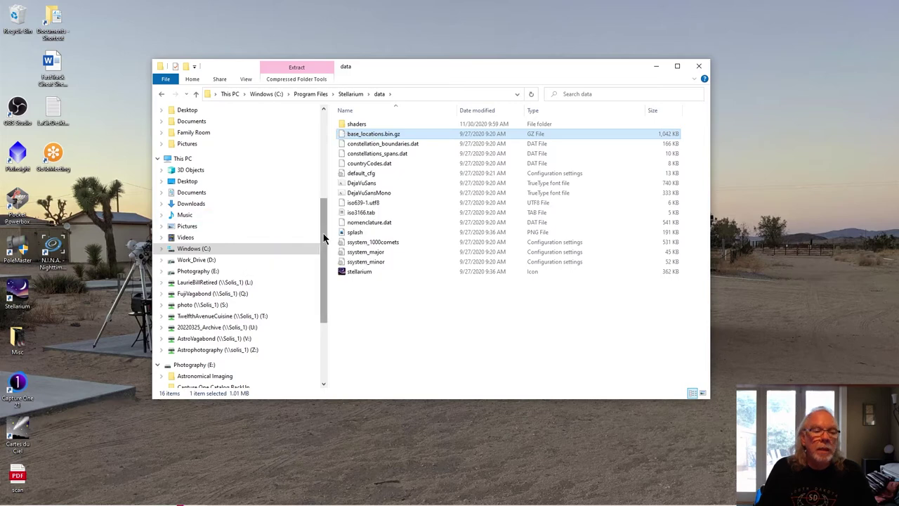
pyautogui.rightClick(59, 437)
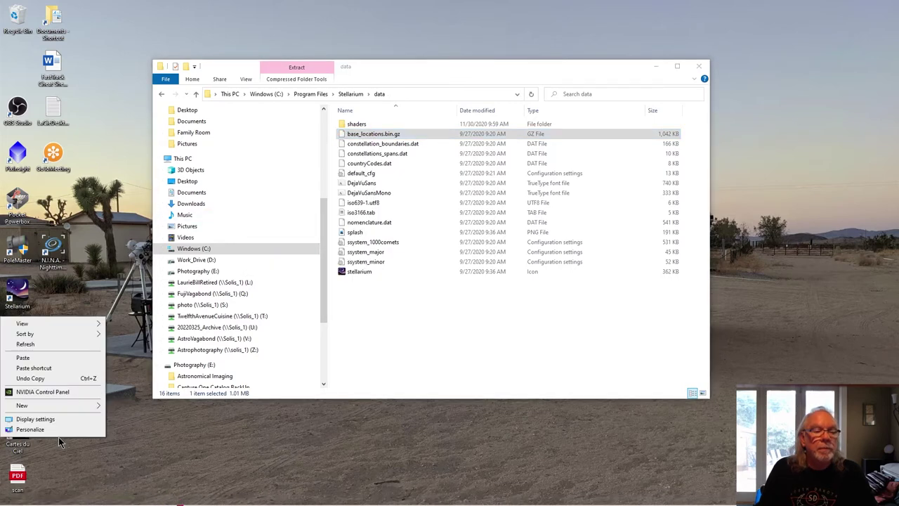
pyautogui.click(47, 358)
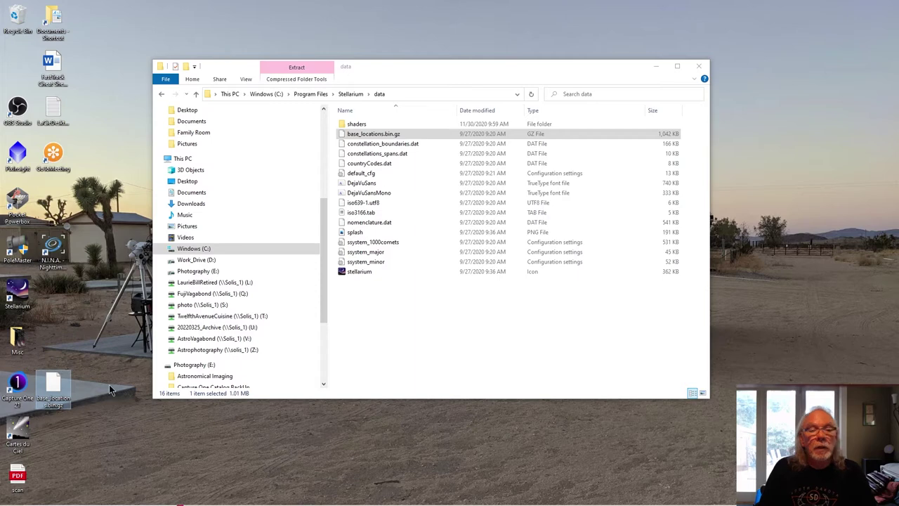
# - Rename base_locations.bin.gz to base_locations.bin.ORG, accepting the extension-change warning
pyautogui.click(394, 134)
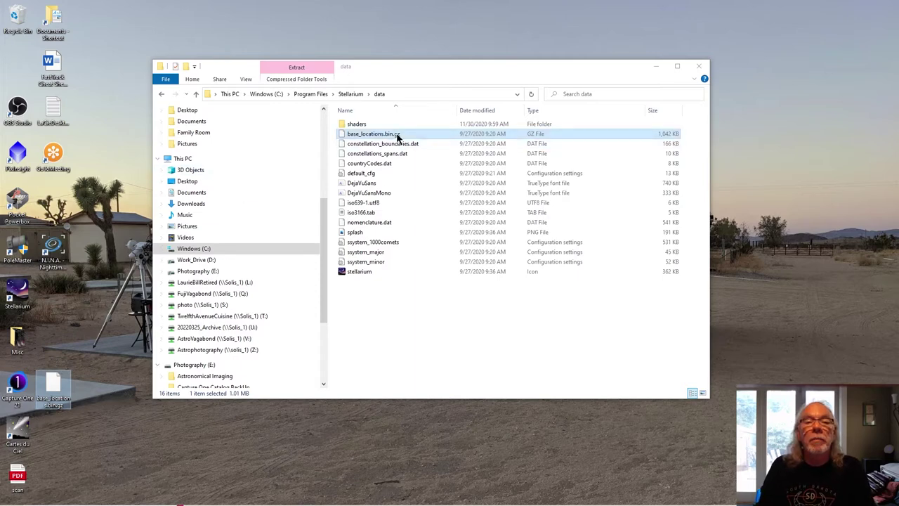
pyautogui.rightClick(396, 135)
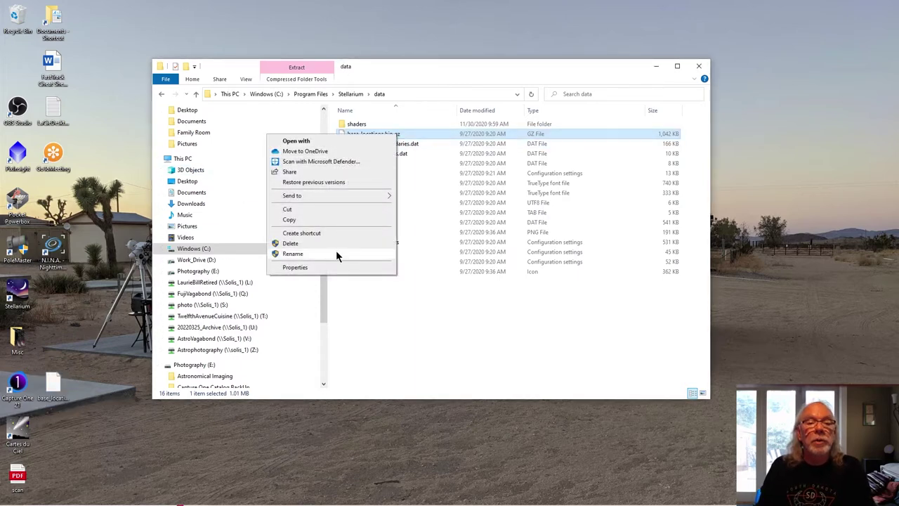
pyautogui.click(336, 251)
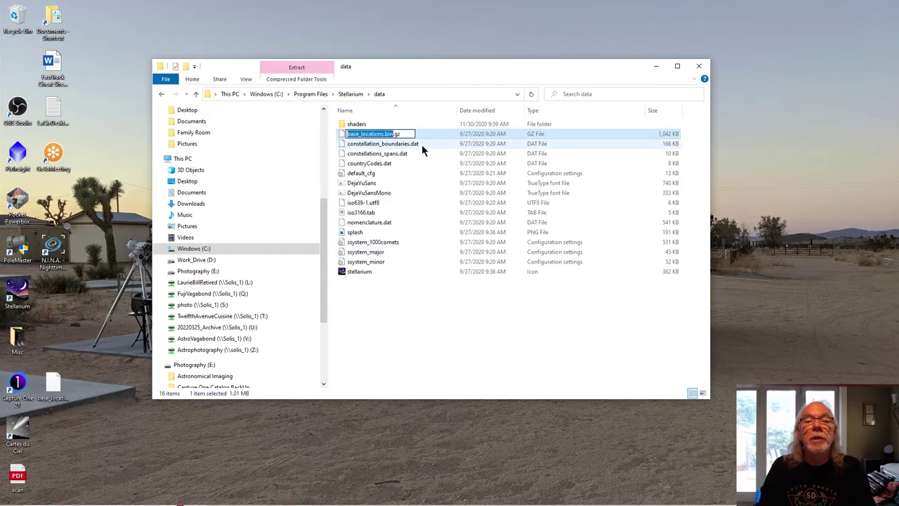
pyautogui.click(407, 134)
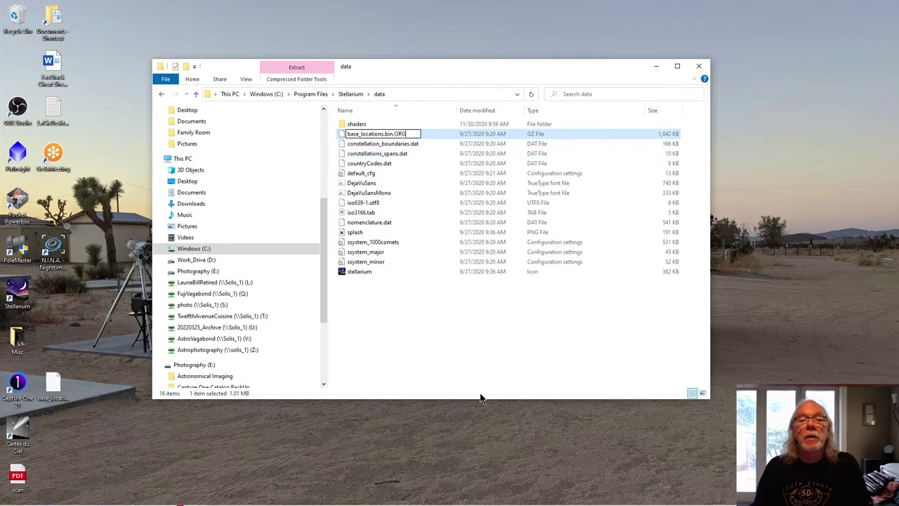
pyautogui.click(469, 359)
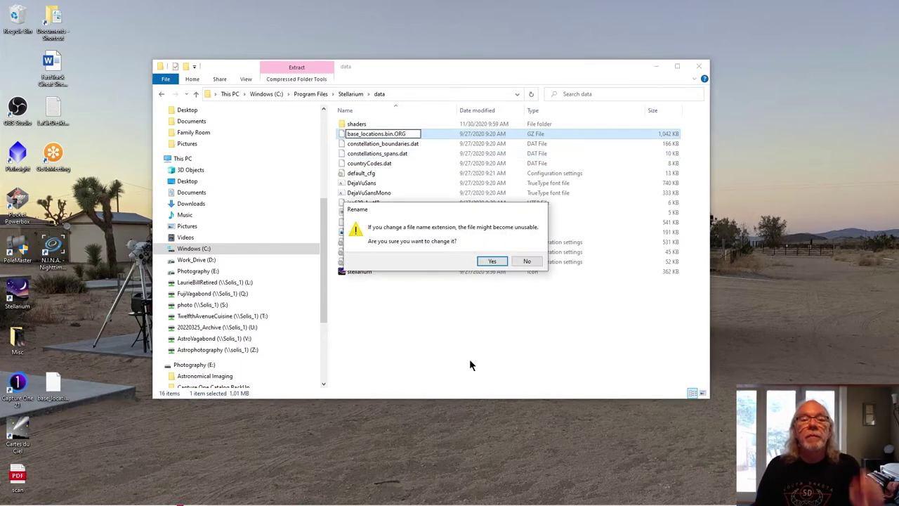
pyautogui.click(491, 261)
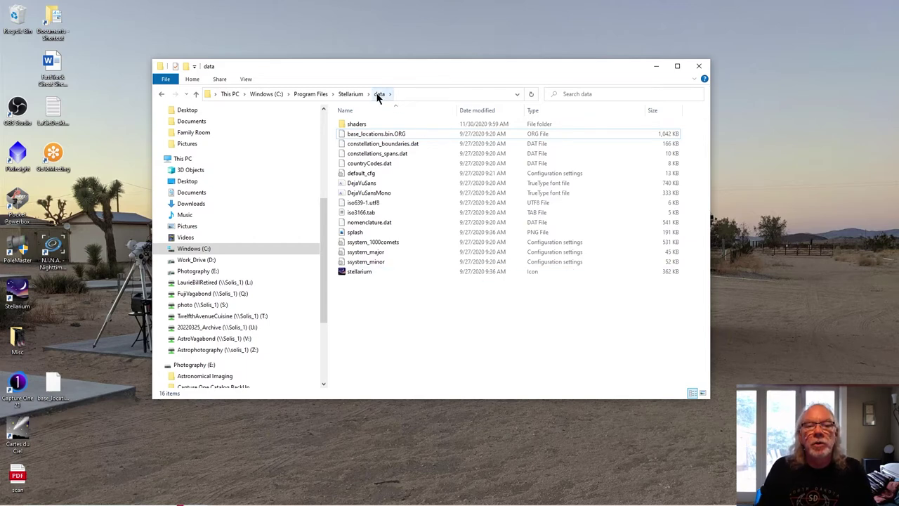
# - From the Stellarium folder, open the data folder's Security permissions
pyautogui.click(353, 95)
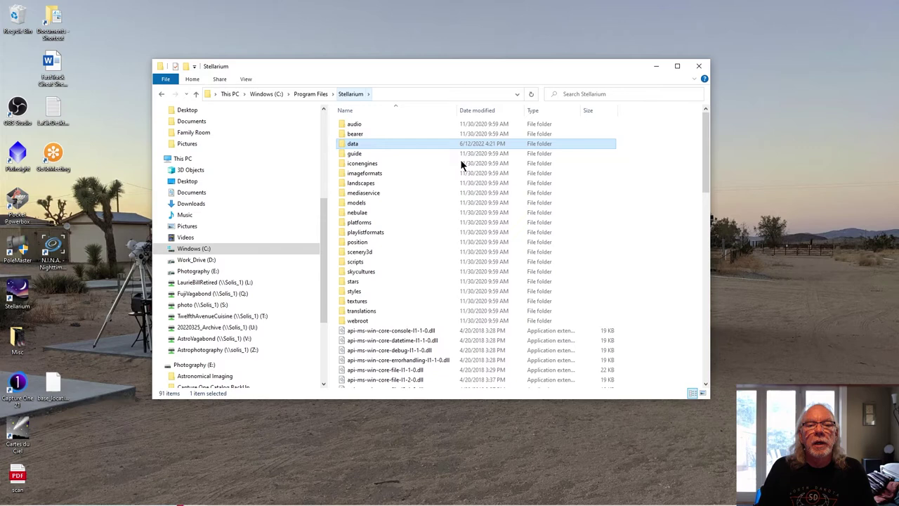
pyautogui.rightClick(379, 144)
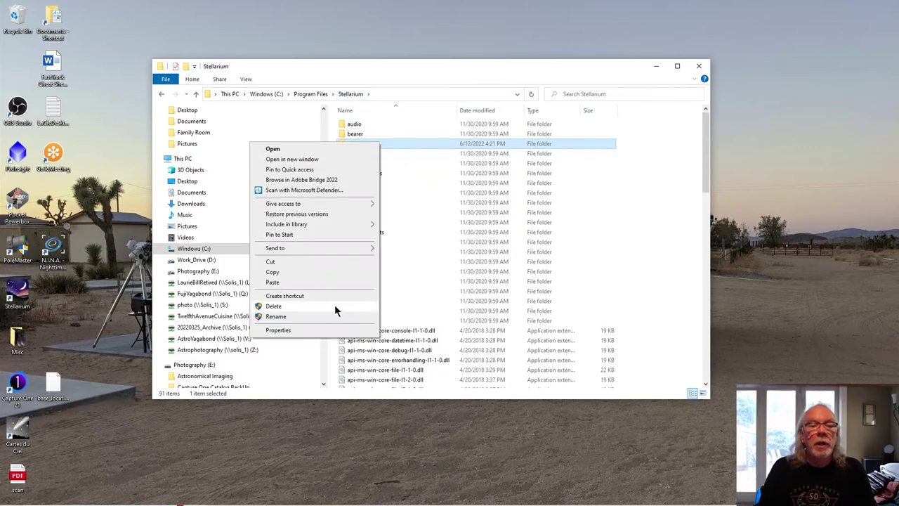
pyautogui.click(295, 330)
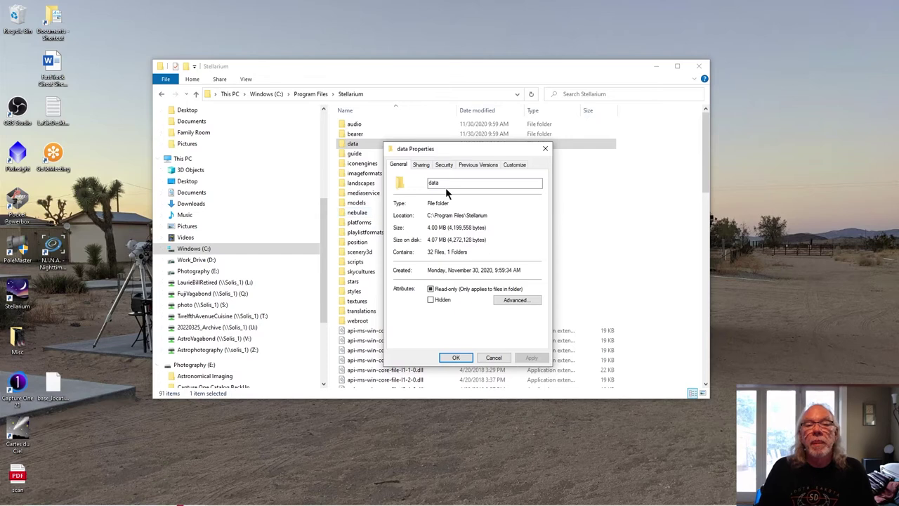
pyautogui.click(444, 164)
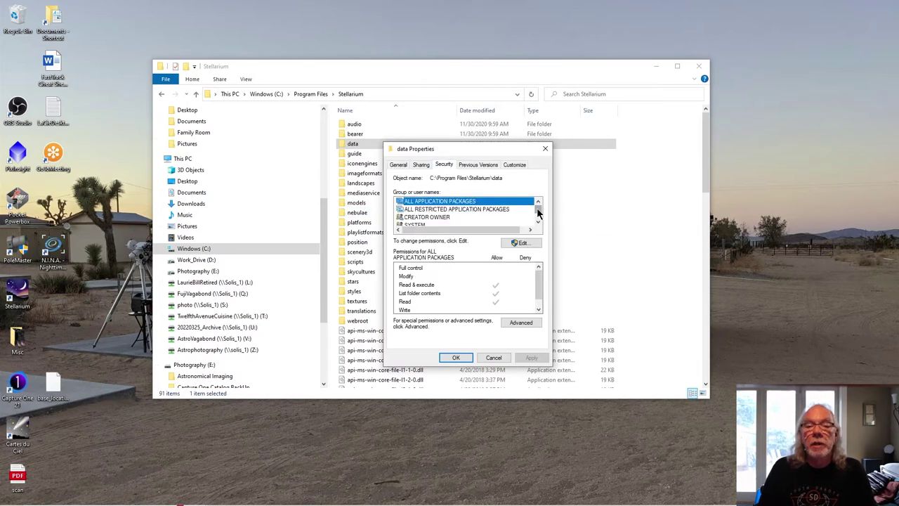
pyautogui.moveTo(538, 213); pyautogui.dragTo(538, 217)
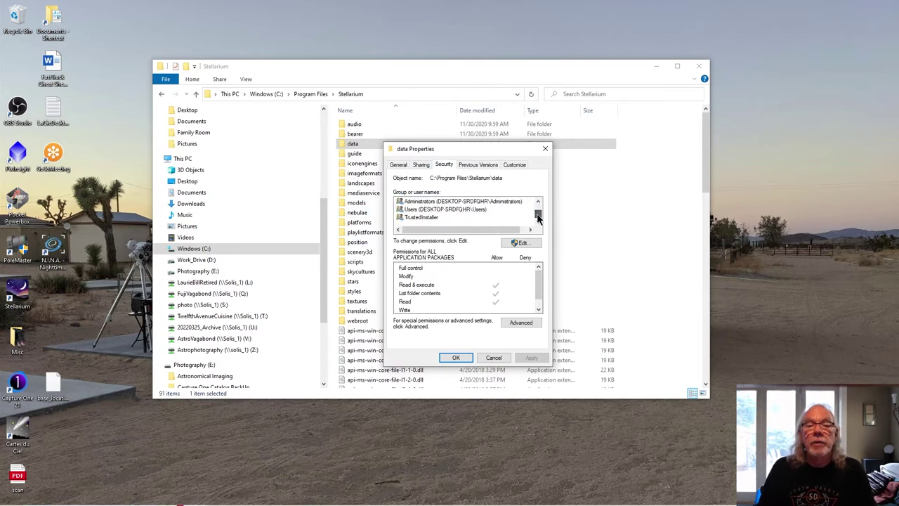
pyautogui.click(489, 210)
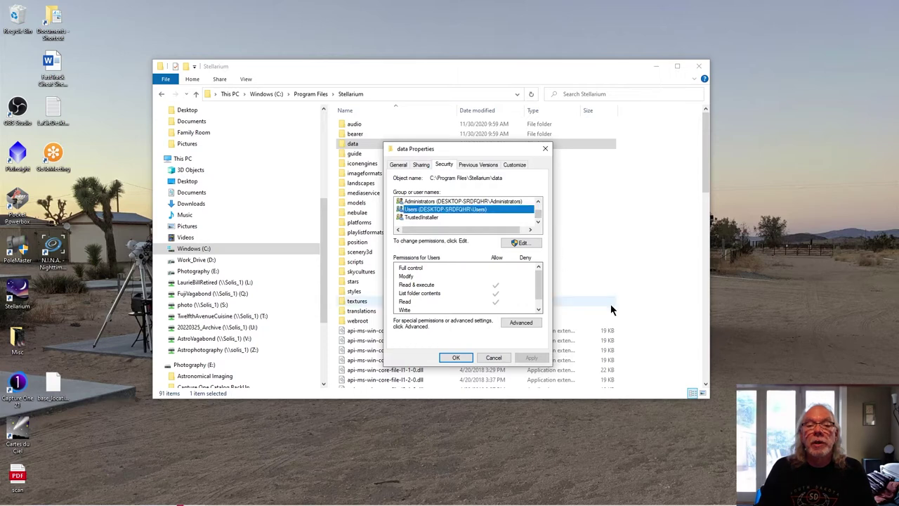
# - Grant ALL APPLICATION PACKAGES Full control, apply it, and close the properties dialogs
pyautogui.click(526, 244)
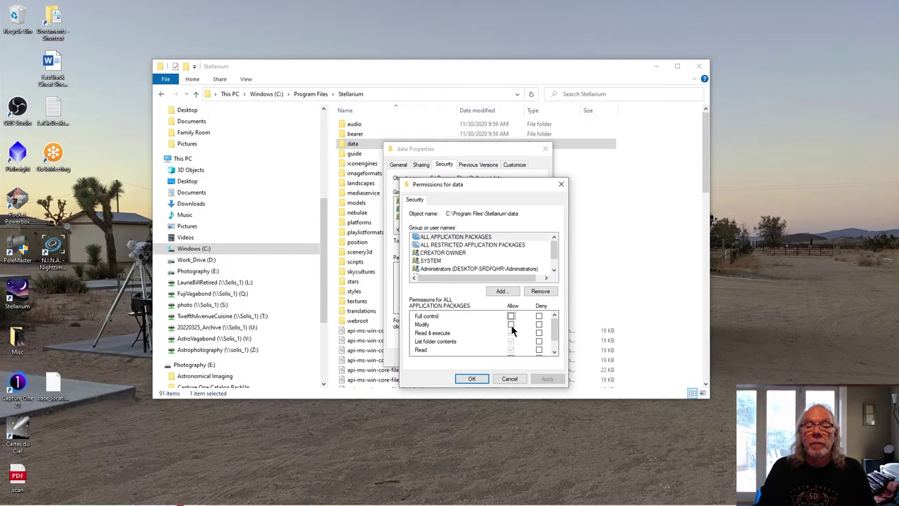
pyautogui.click(510, 316)
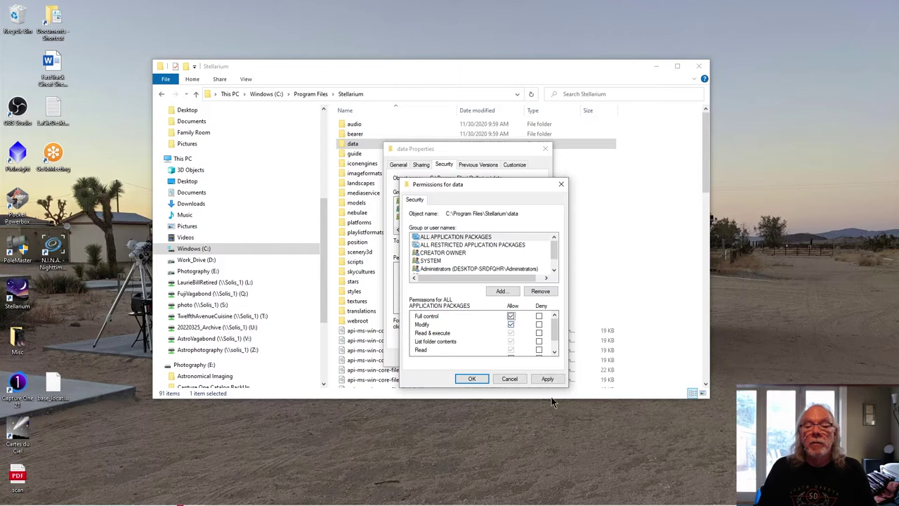
pyautogui.moveTo(550, 328); pyautogui.dragTo(538, 337)
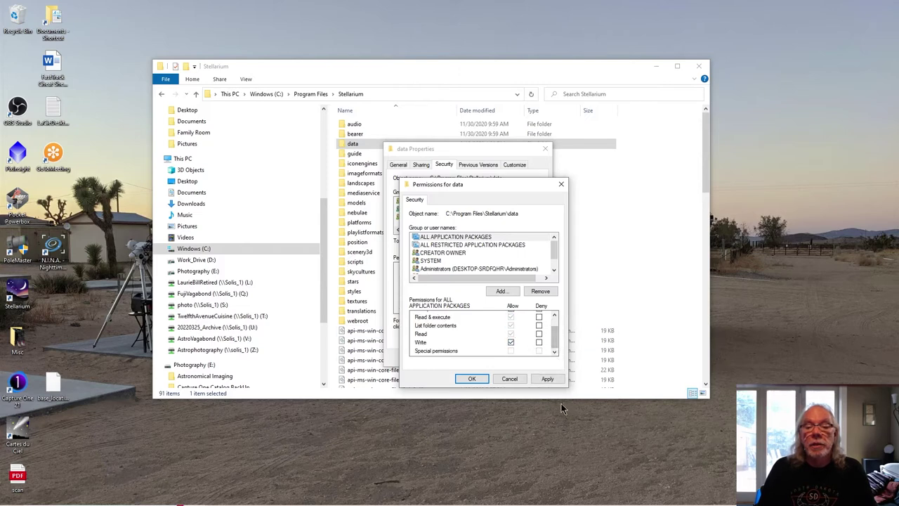
pyautogui.click(547, 380)
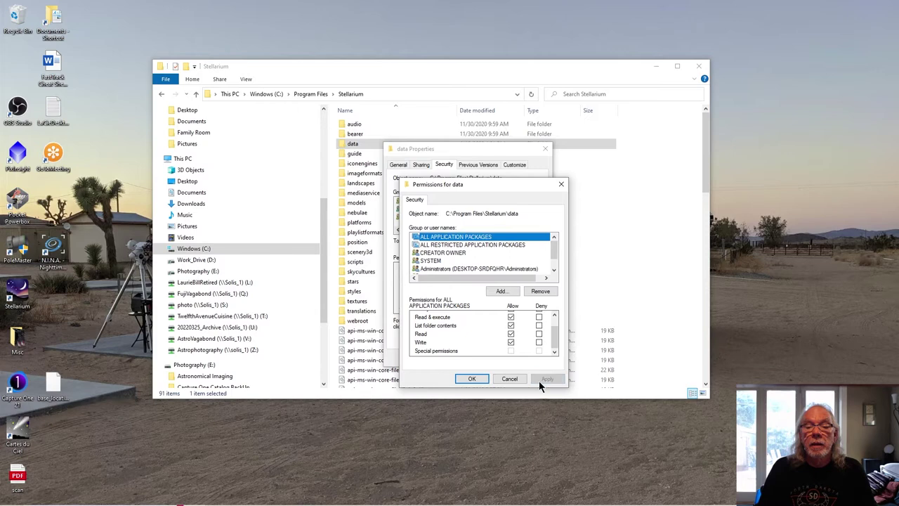
pyautogui.click(472, 378)
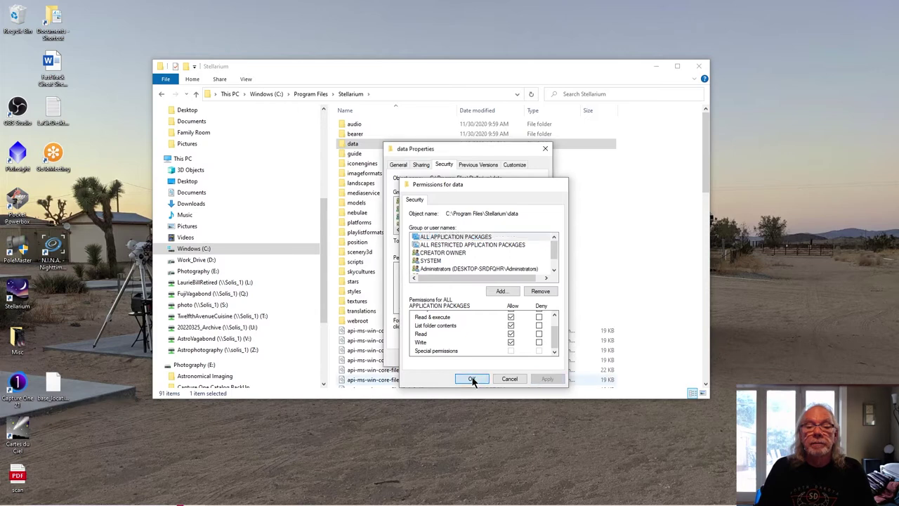
pyautogui.click(546, 149)
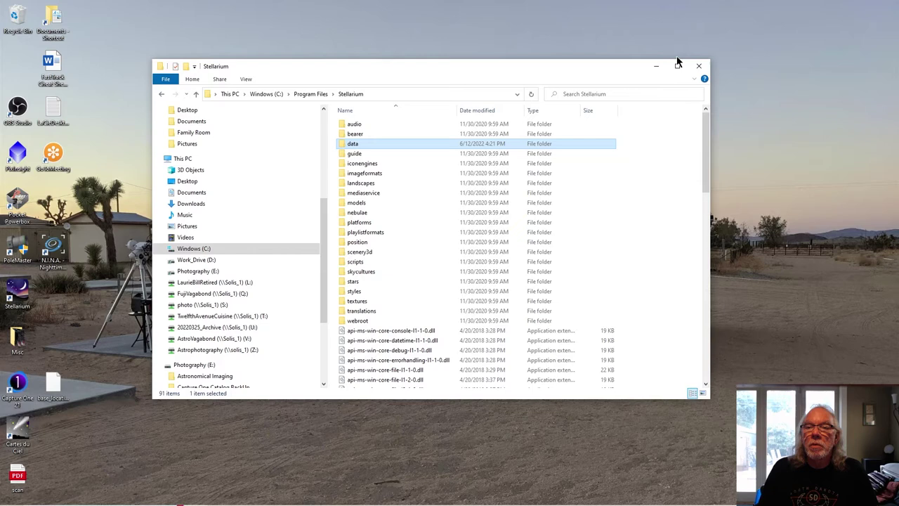
# - Open the desktop base_locations.bin file in Notepad via More apps
pyautogui.click(656, 66)
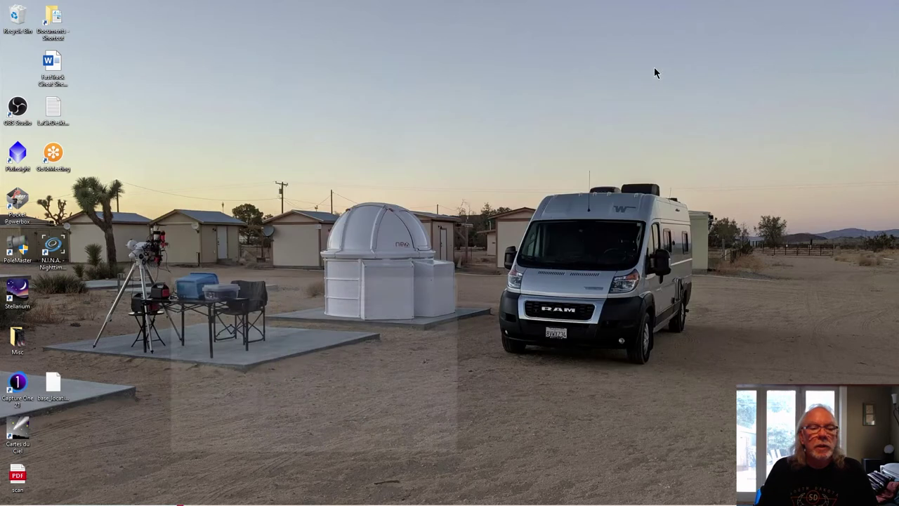
pyautogui.doubleClick(54, 385)
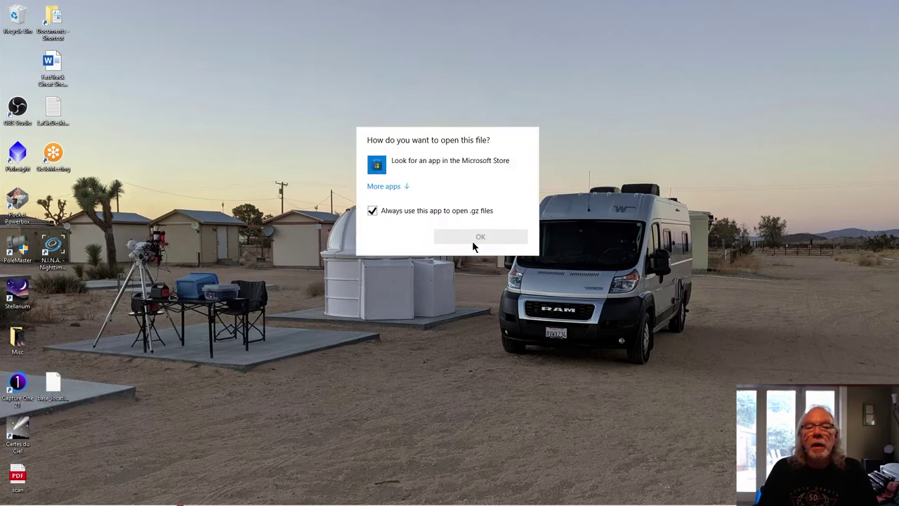
pyautogui.click(395, 186)
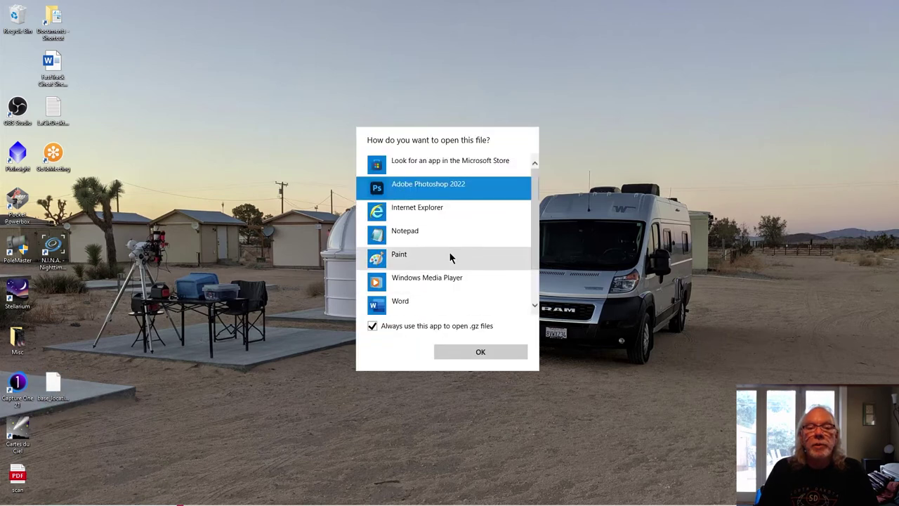
pyautogui.click(443, 234)
pyautogui.click(478, 353)
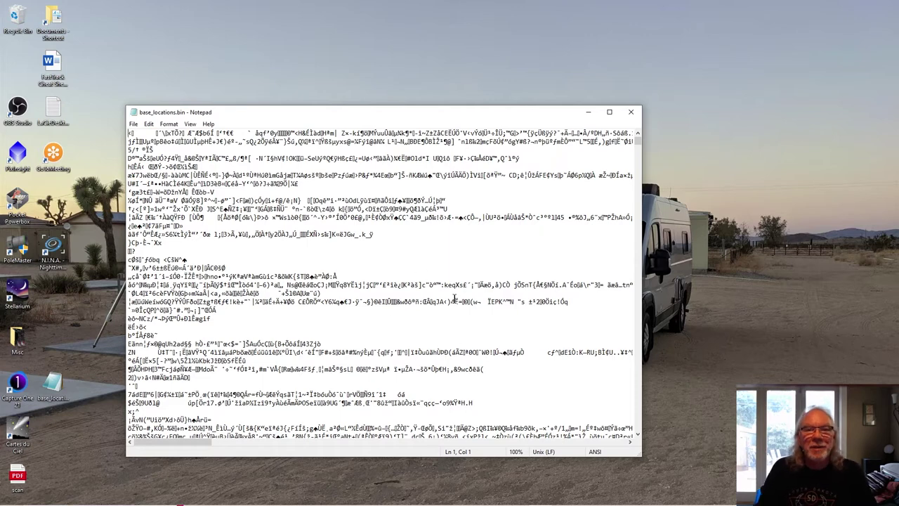
# - Select all of base_locations.bin's contents in Notepad, delete them, and save the empty file
pyautogui.click(147, 123)
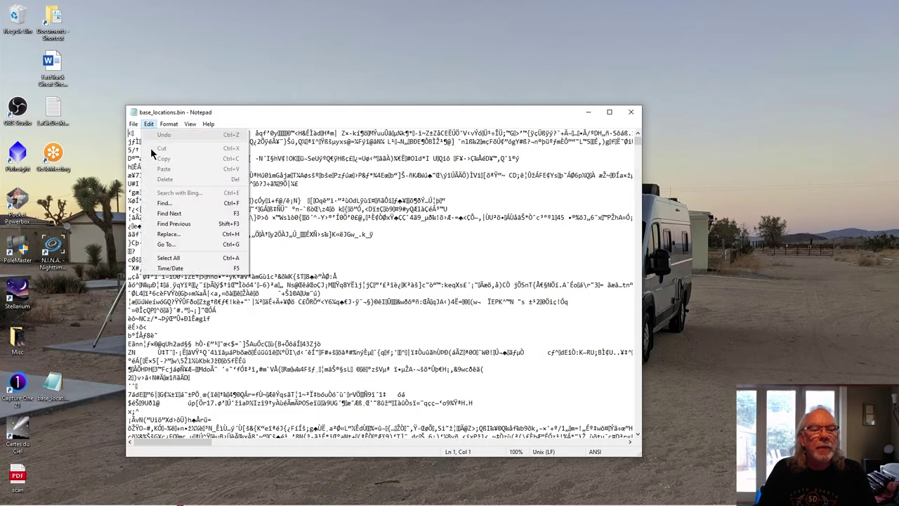
pyautogui.click(184, 258)
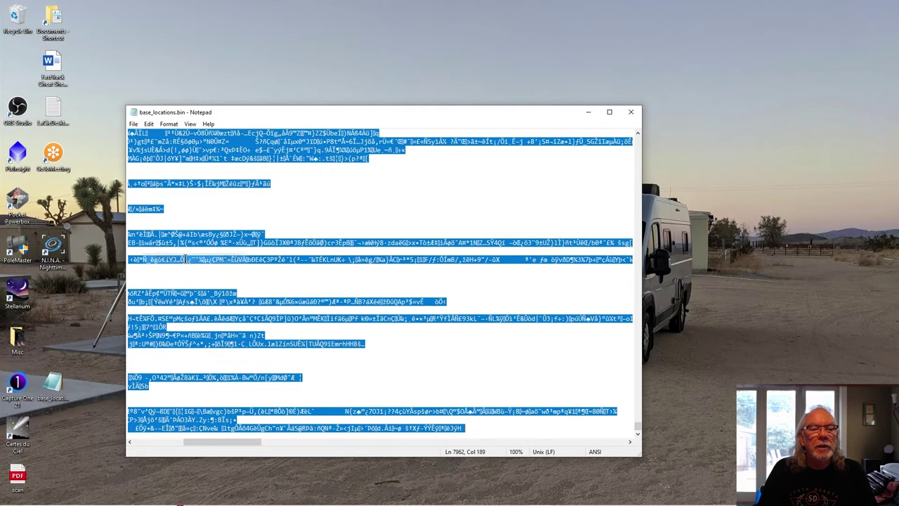
pyautogui.click(148, 124)
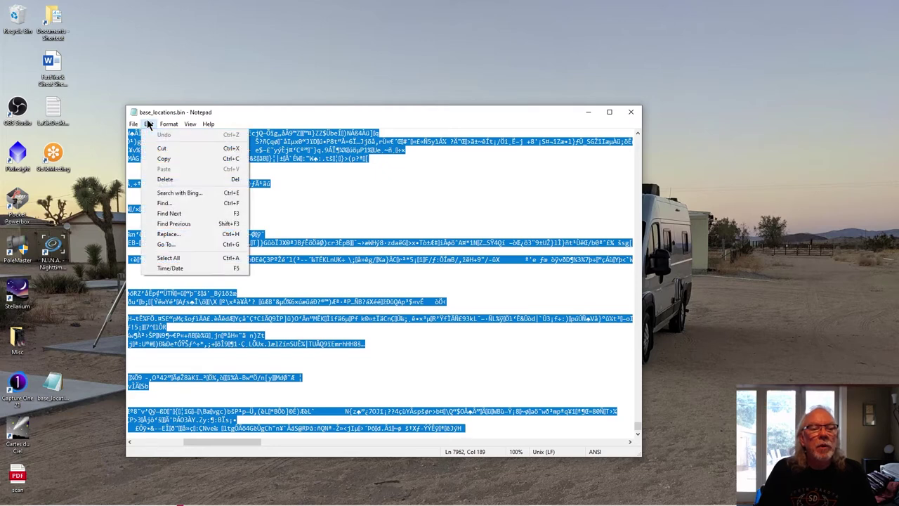
pyautogui.click(173, 180)
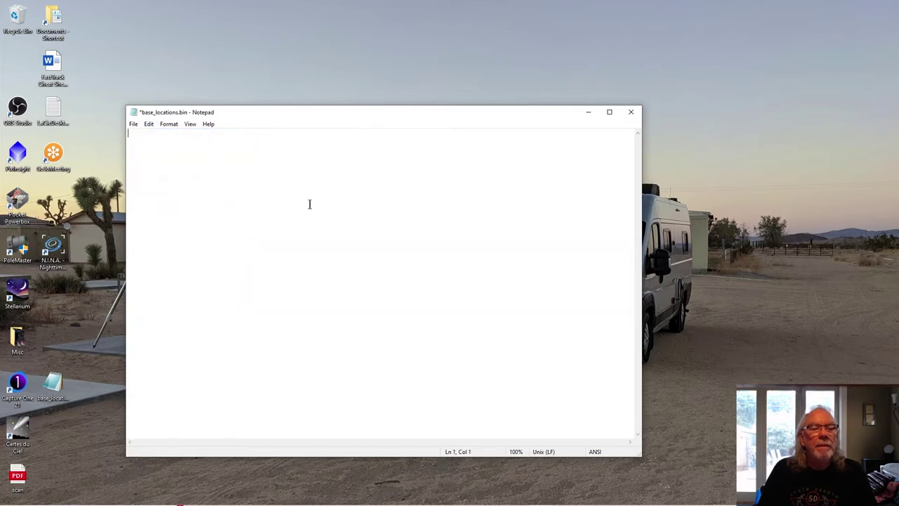
pyautogui.click(132, 124)
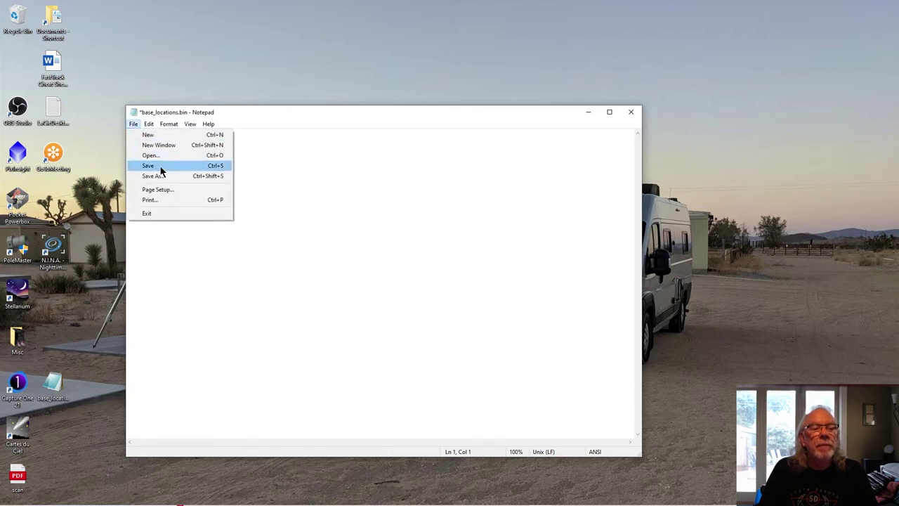
pyautogui.click(160, 167)
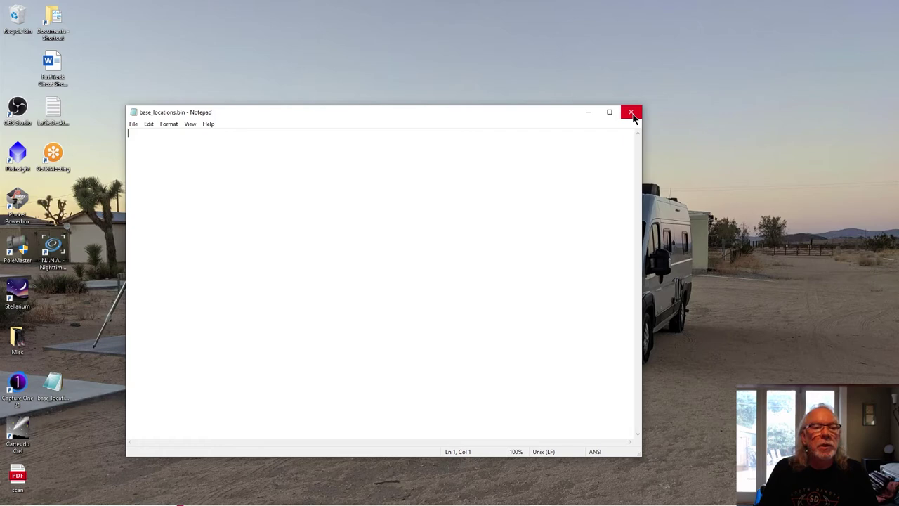
# - Close Notepad and check the desktop base_locations.bin's properties, confirming it is 0 bytes
pyautogui.click(631, 114)
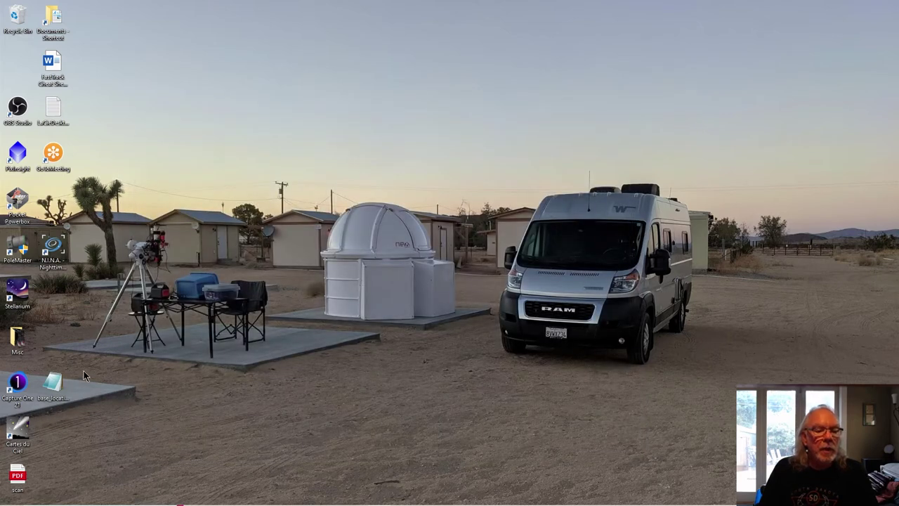
pyautogui.rightClick(60, 382)
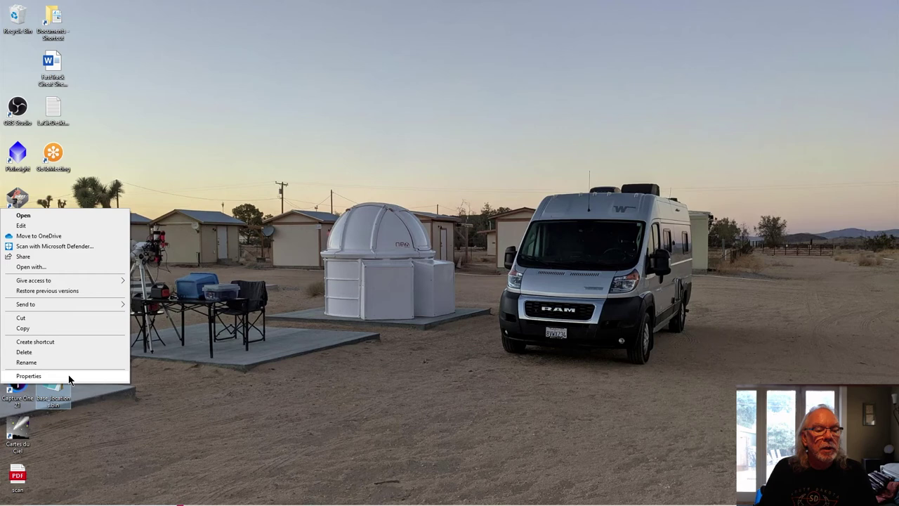
pyautogui.click(69, 378)
pyautogui.moveTo(164, 263); pyautogui.dragTo(397, 76)
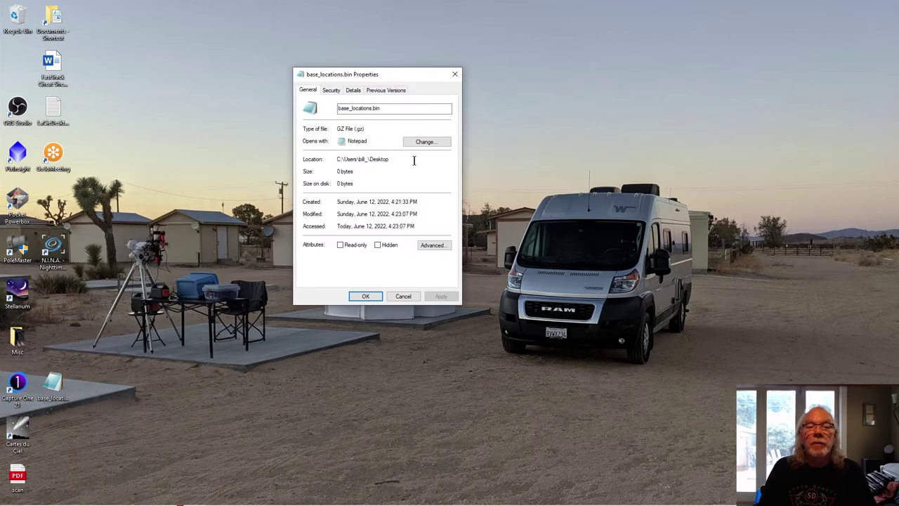
pyautogui.click(454, 74)
# - Bring the Stellarium program folder window back from the taskbar
pyautogui.moveTo(107, 500)
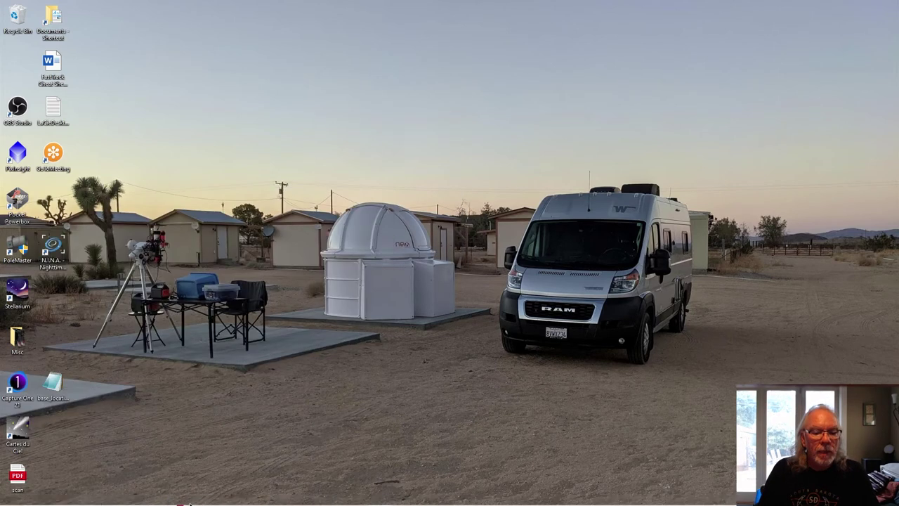
pyautogui.moveTo(197, 497)
pyautogui.click(187, 468)
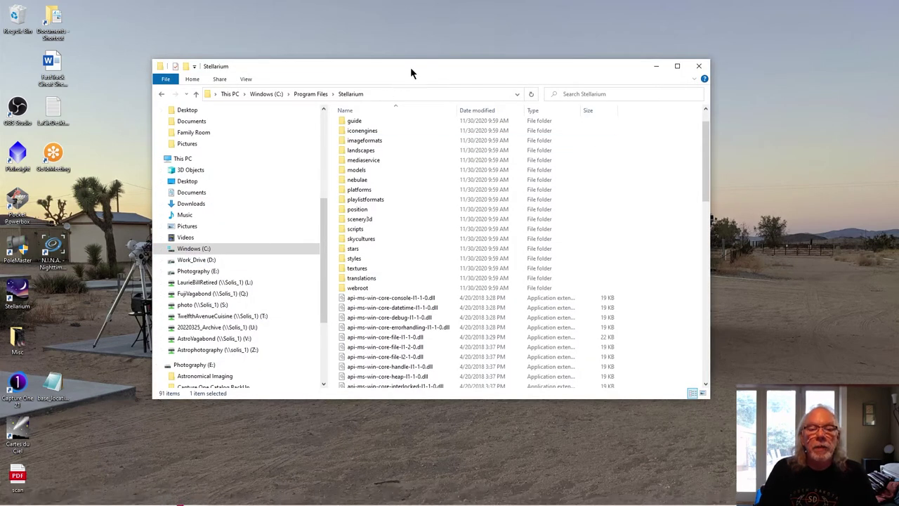
# - Reposition the Explorer window and open Stellarium's data folder
pyautogui.moveTo(411, 72); pyautogui.dragTo(470, 59)
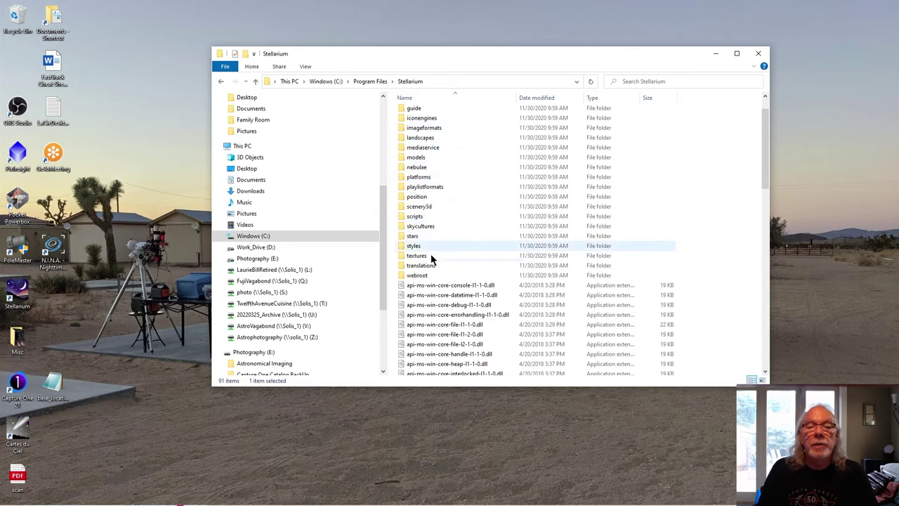
pyautogui.click(403, 82)
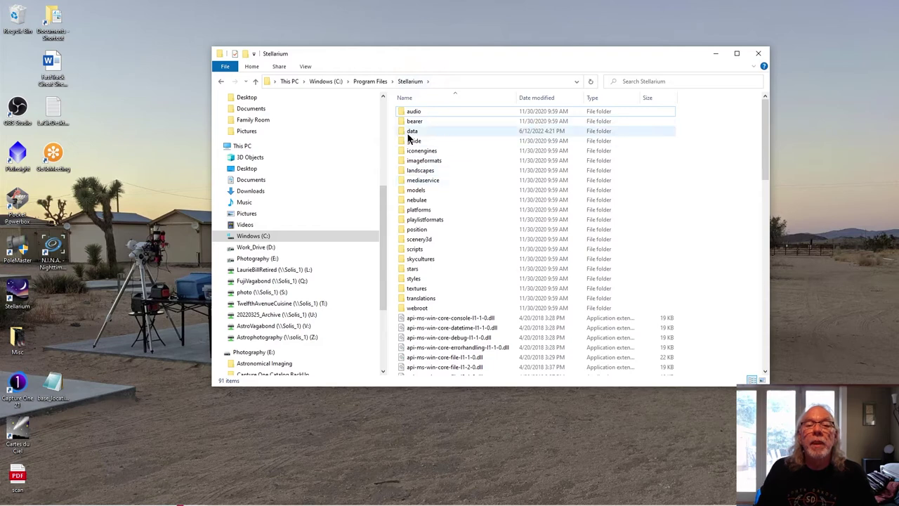
pyautogui.doubleClick(413, 130)
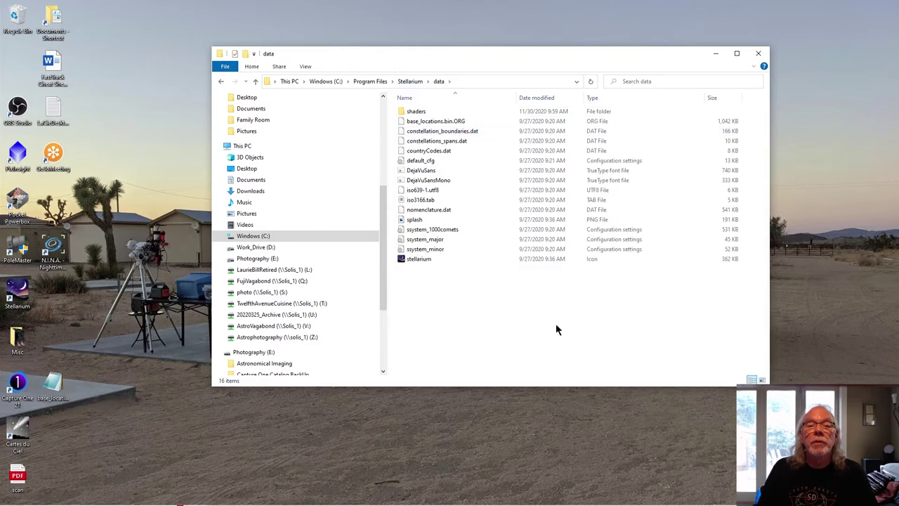
# - Copy the empty desktop base_locations.bin into the data folder with admin permission, then minimize Explorer
pyautogui.rightClick(58, 383)
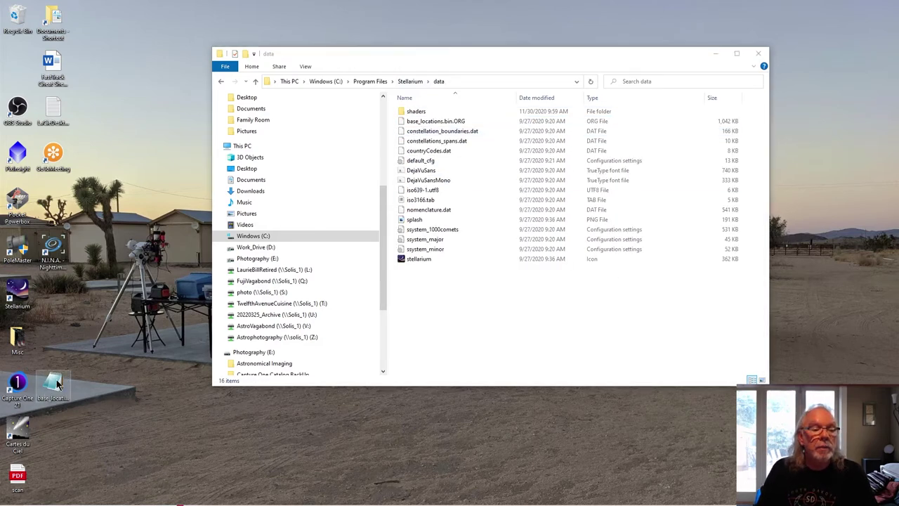
pyautogui.click(23, 323)
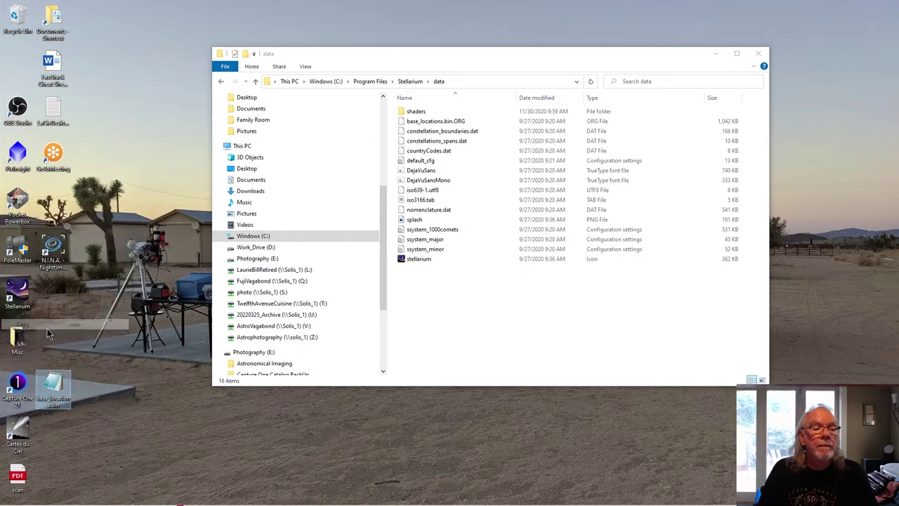
pyautogui.rightClick(447, 307)
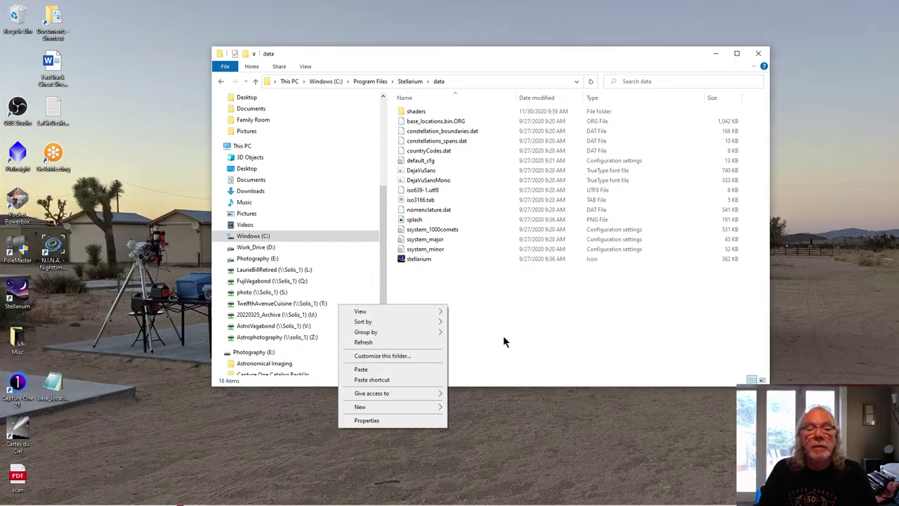
pyautogui.click(371, 370)
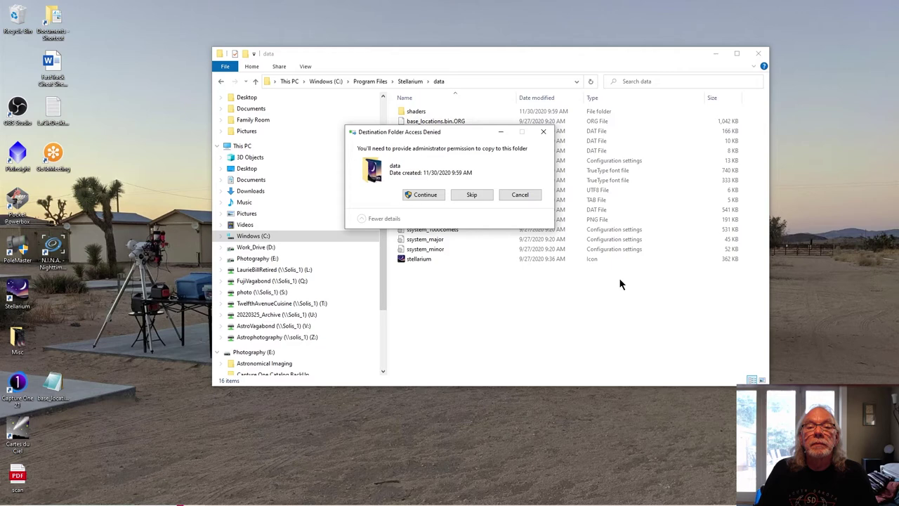
pyautogui.click(425, 194)
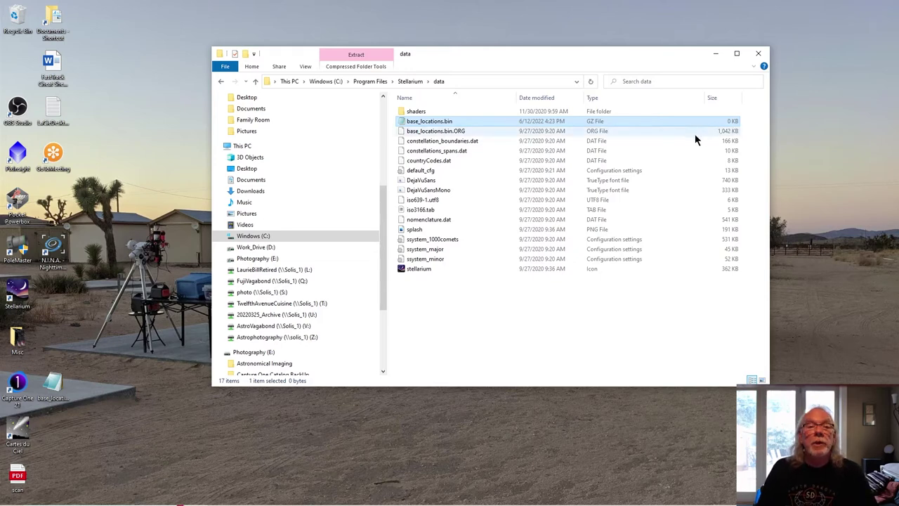
pyautogui.click(715, 56)
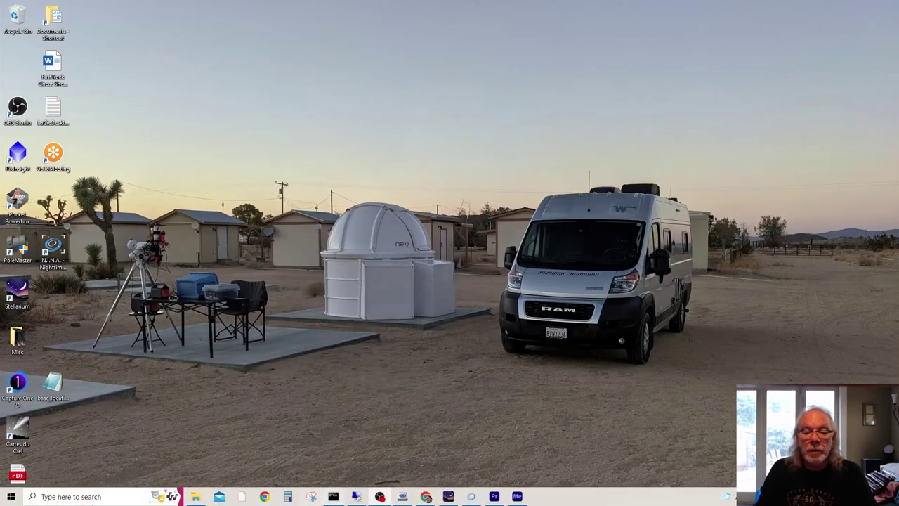
# - Quit Stellarium and relaunch it from its desktop icon so it reloads locations
pyautogui.click(448, 496)
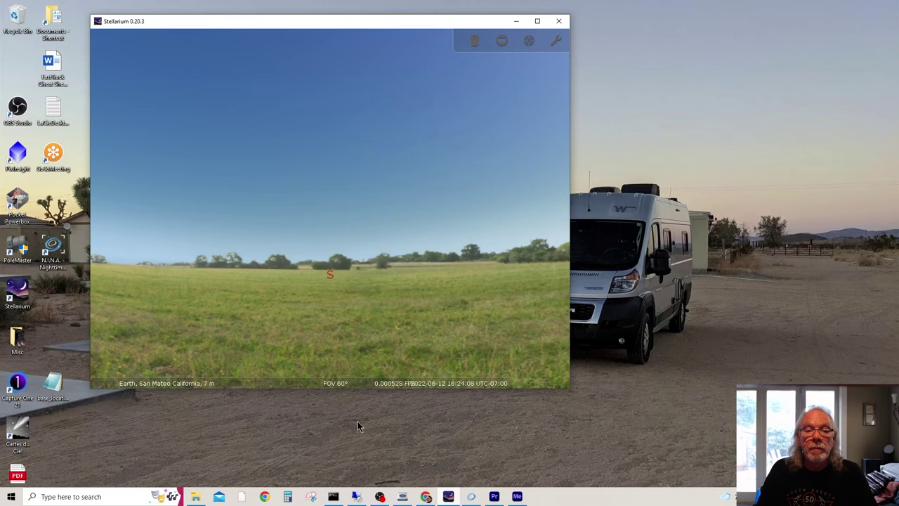
pyautogui.moveTo(281, 383)
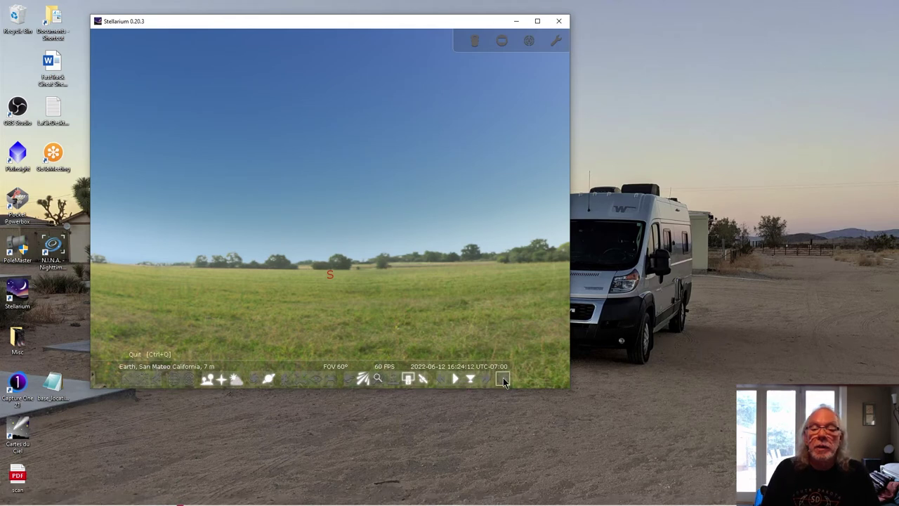
pyautogui.click(503, 378)
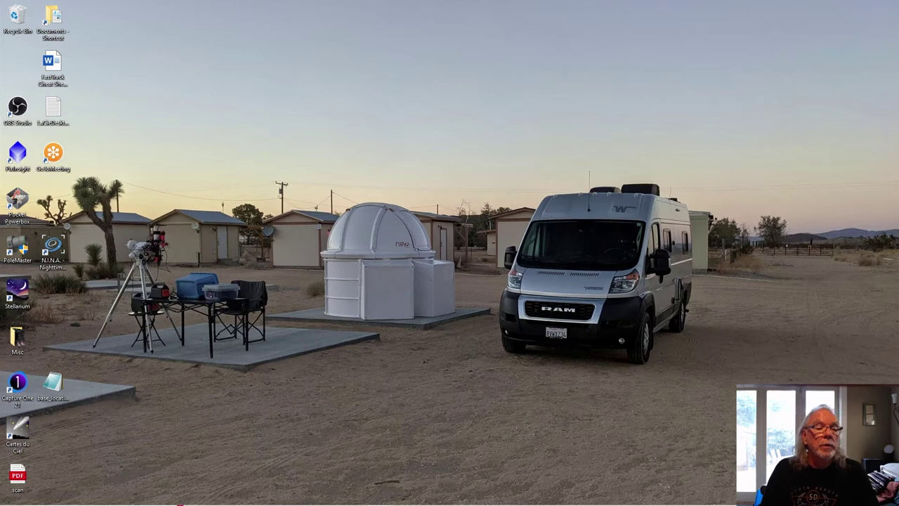
pyautogui.doubleClick(17, 291)
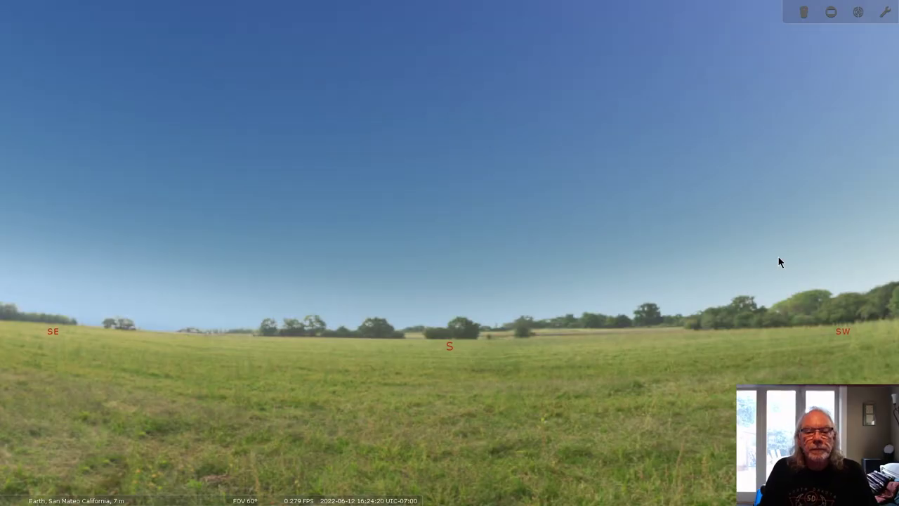
# - Open Stellarium's Location window, showing Gerlach Nevada, San Mateo and Truckee, and centre it
pyautogui.moveTo(8, 357)
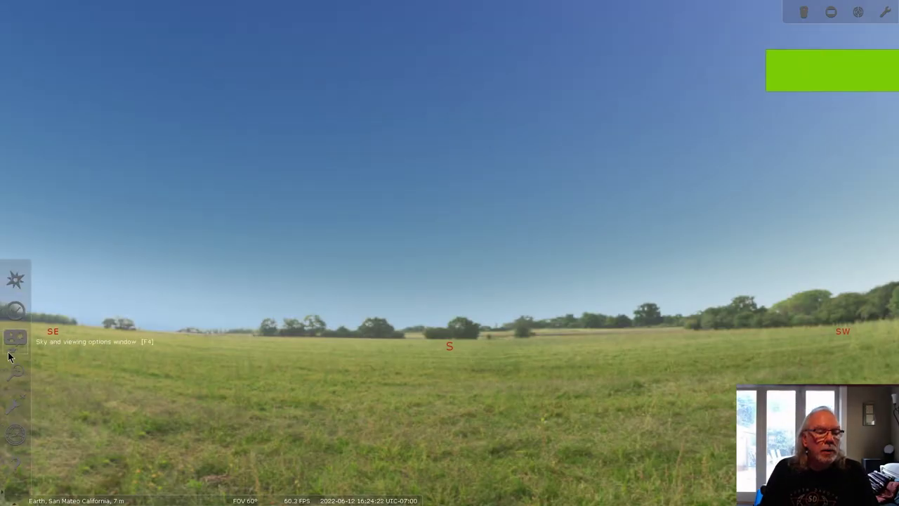
pyautogui.click(14, 280)
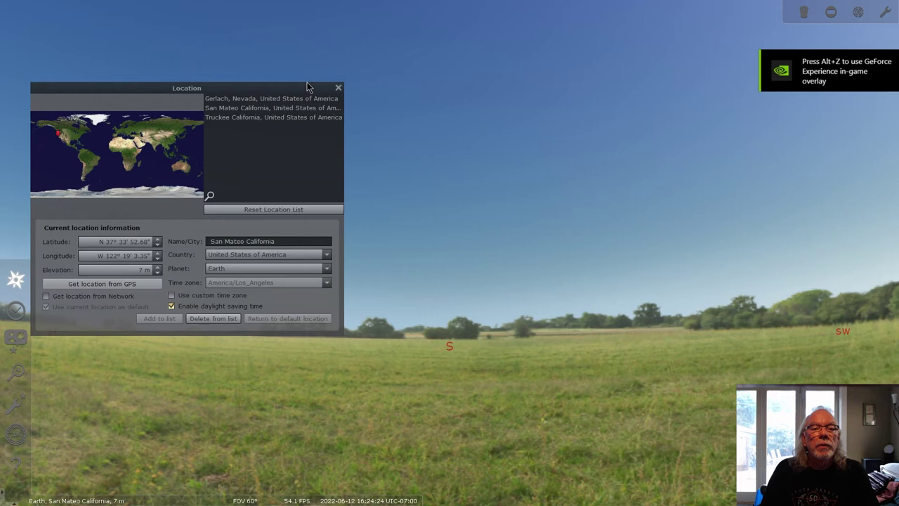
pyautogui.moveTo(244, 88); pyautogui.dragTo(519, 139)
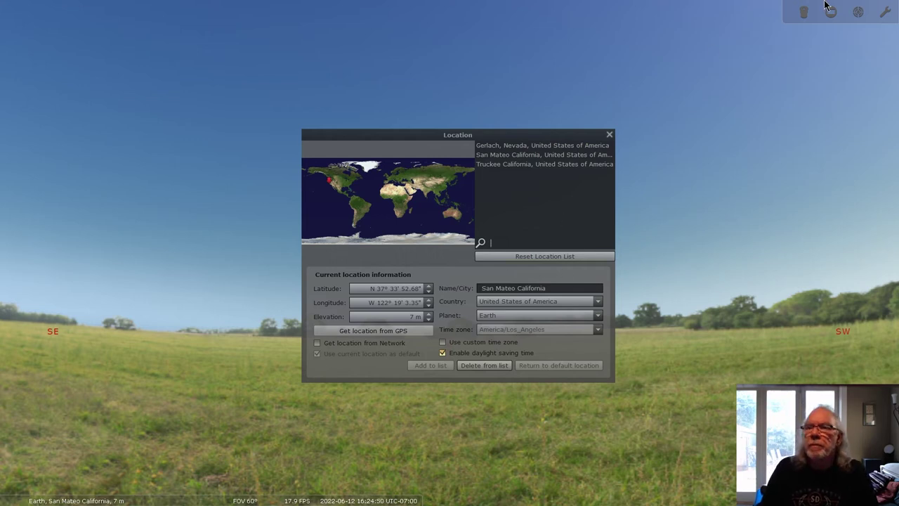
pyautogui.moveTo(349, 500)
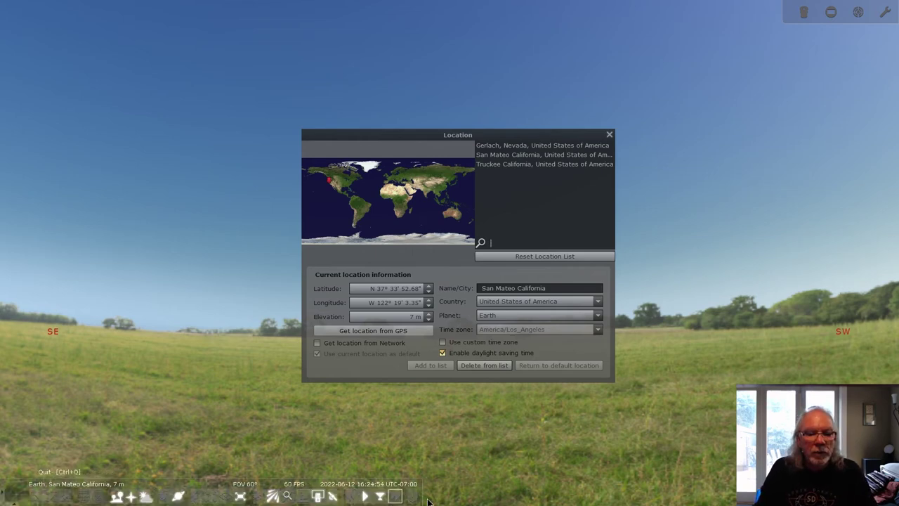
# - Exit Stellarium full-screen, switch to the remote desktop session, and minimize its Stellarium
pyautogui.click(318, 496)
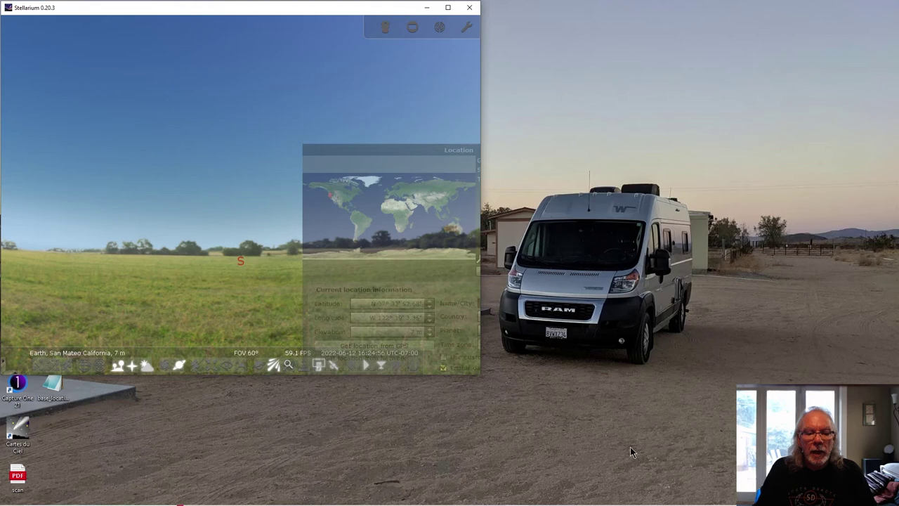
pyautogui.moveTo(317, 502)
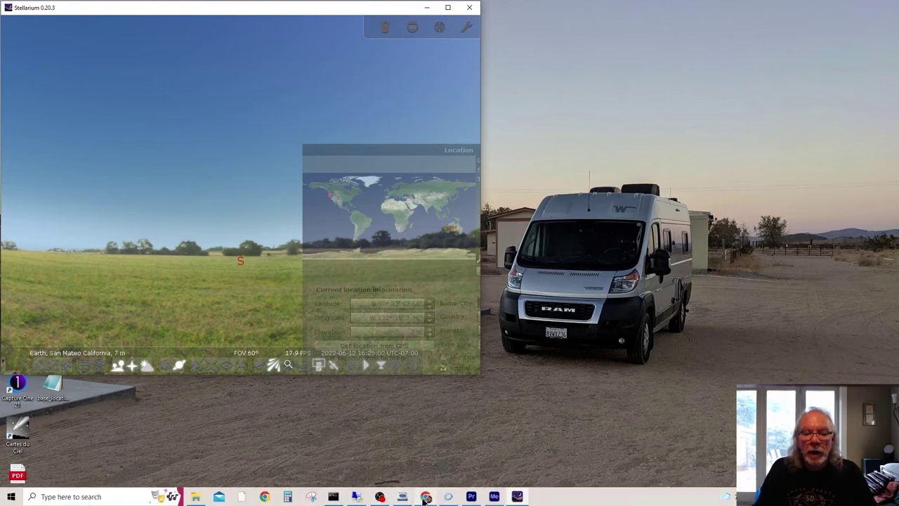
pyautogui.moveTo(424, 499)
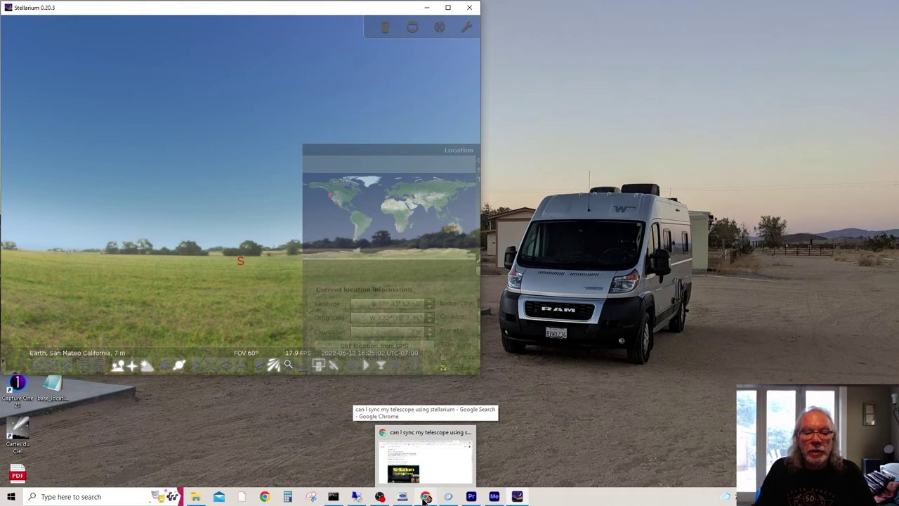
pyautogui.click(356, 497)
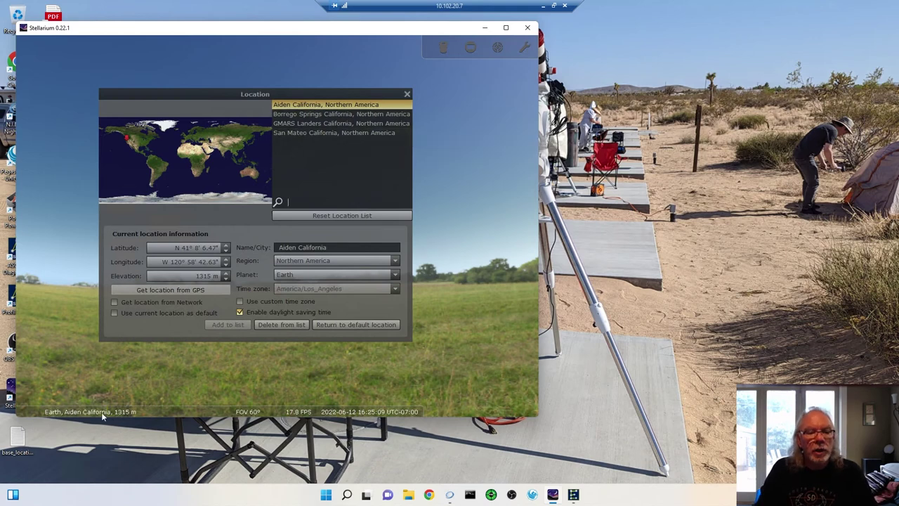
pyautogui.moveTo(101, 411)
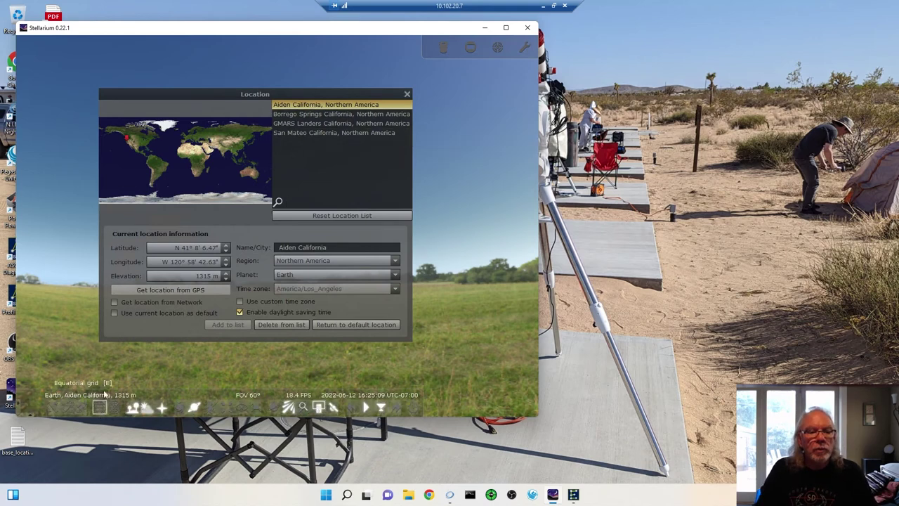
pyautogui.click(484, 30)
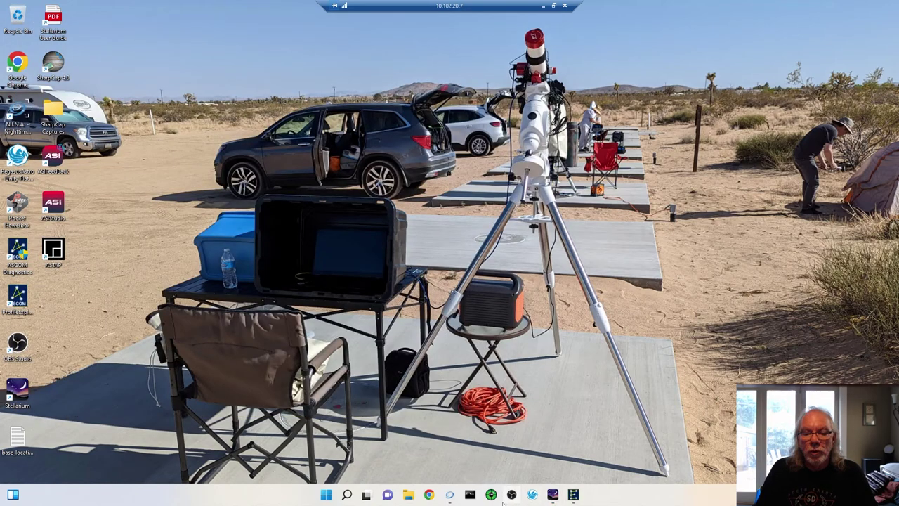
# - Bring up EQMOD, expand it to the full setup panel and reposition it
pyautogui.click(573, 494)
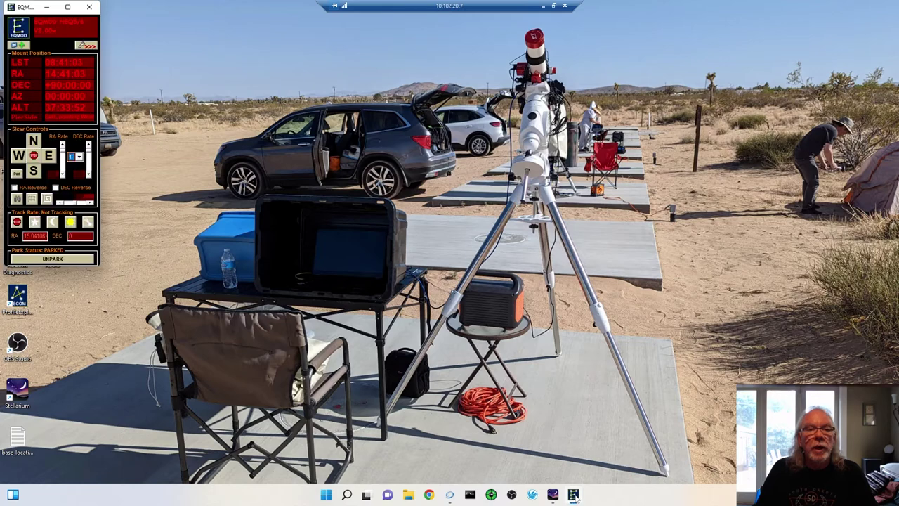
pyautogui.click(85, 47)
pyautogui.moveTo(134, 10); pyautogui.dragTo(226, 76)
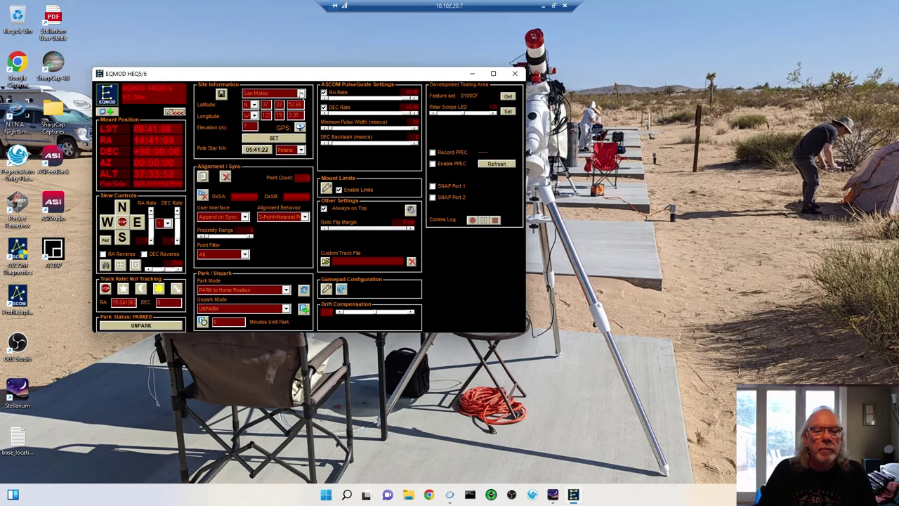
# - Pick Aiden, then Borrego Springs, then Empty6 from the Site Information list
pyautogui.click(302, 93)
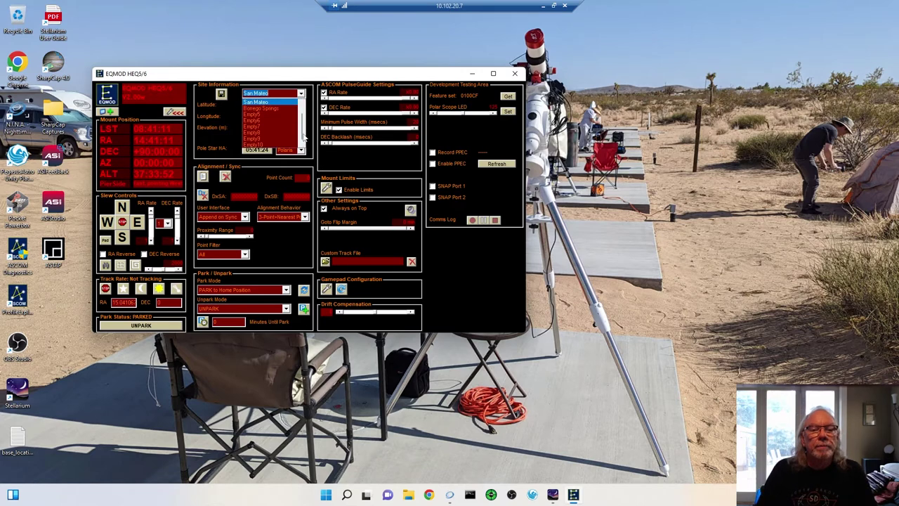
pyautogui.moveTo(303, 137); pyautogui.dragTo(305, 116)
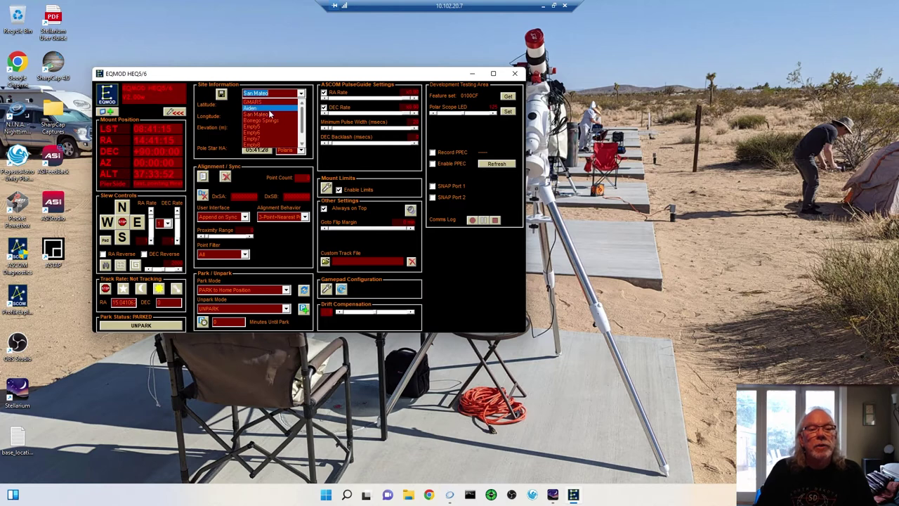
pyautogui.click(276, 109)
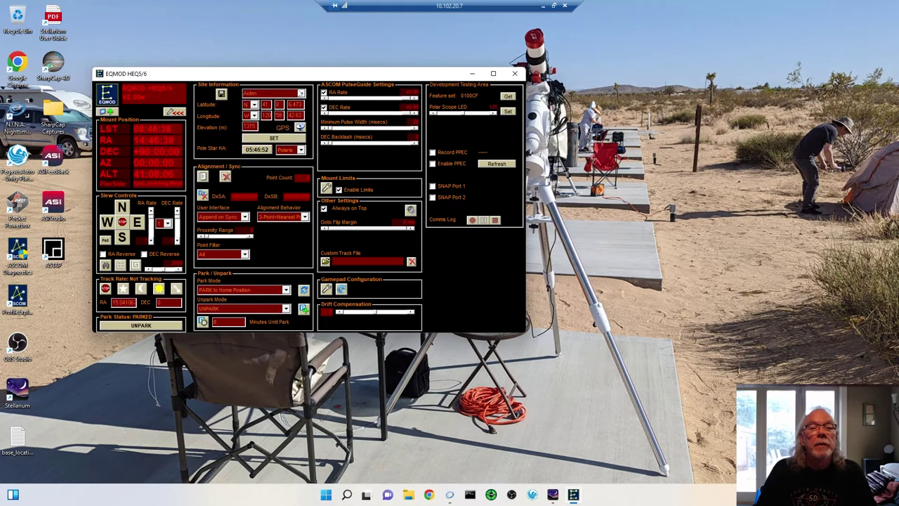
pyautogui.click(300, 94)
pyautogui.click(261, 114)
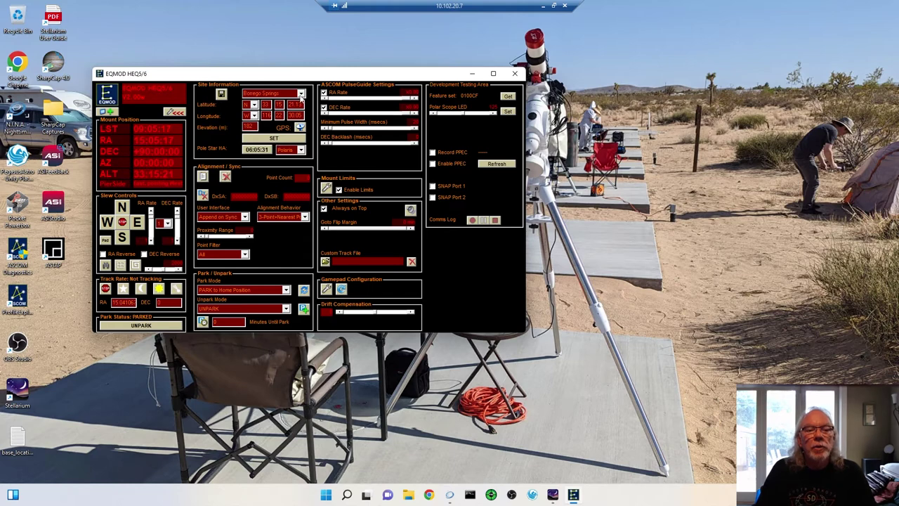
pyautogui.click(301, 93)
pyautogui.click(268, 120)
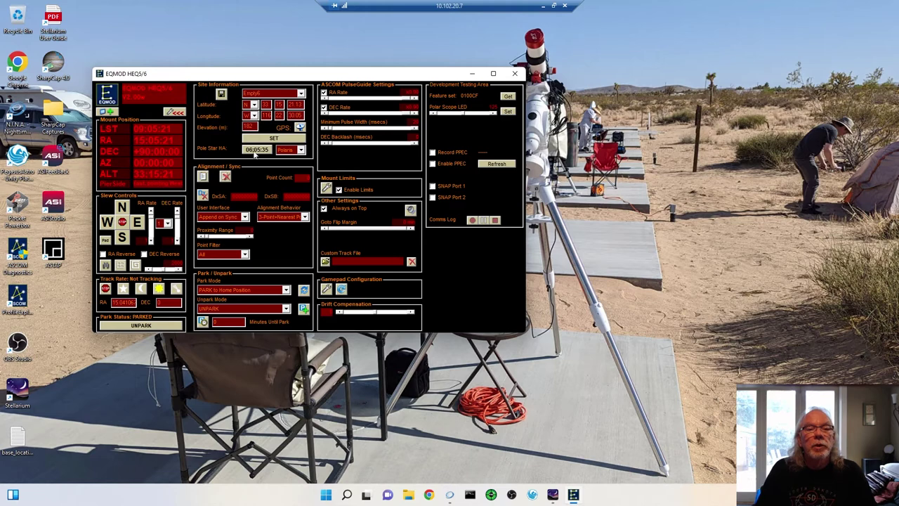
# - Select Aiden as EQMOD's site, loading 1315 m elevation, and nudge the window left
pyautogui.click(301, 94)
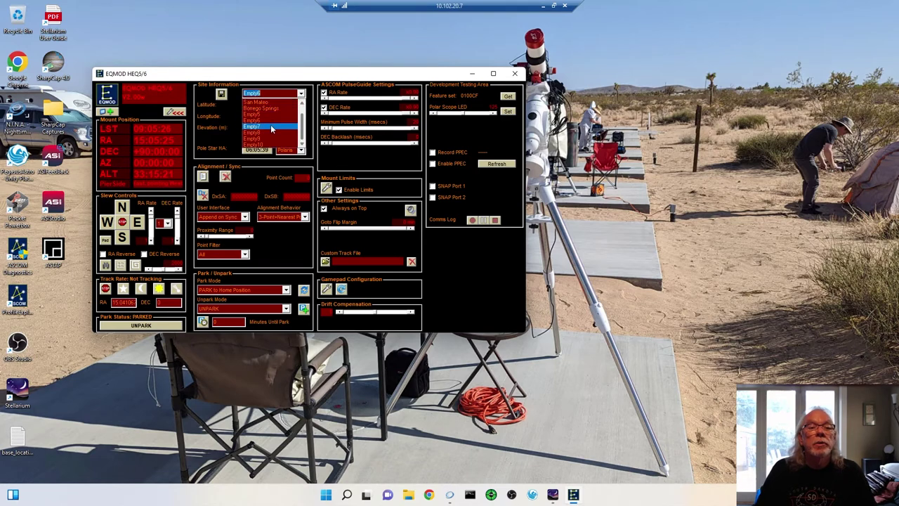
pyautogui.scroll(1, 267, 120)
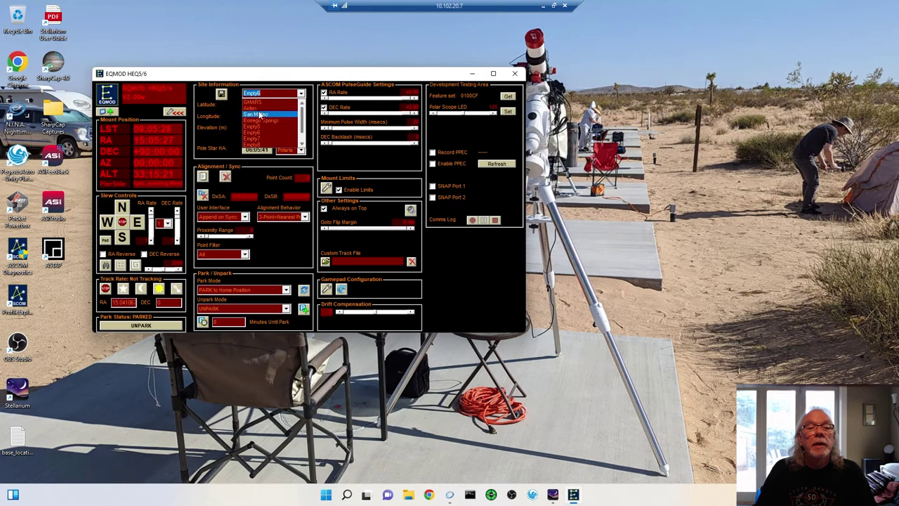
pyautogui.click(253, 107)
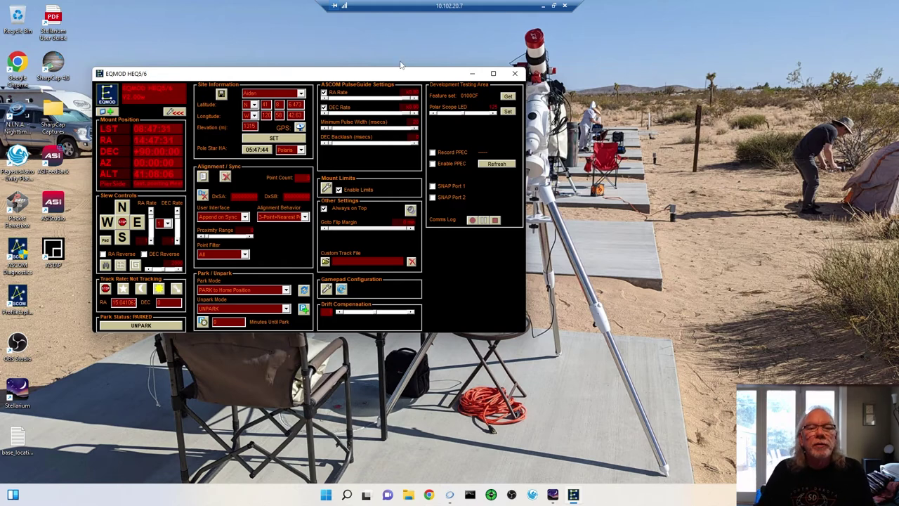
pyautogui.moveTo(398, 76); pyautogui.dragTo(358, 74)
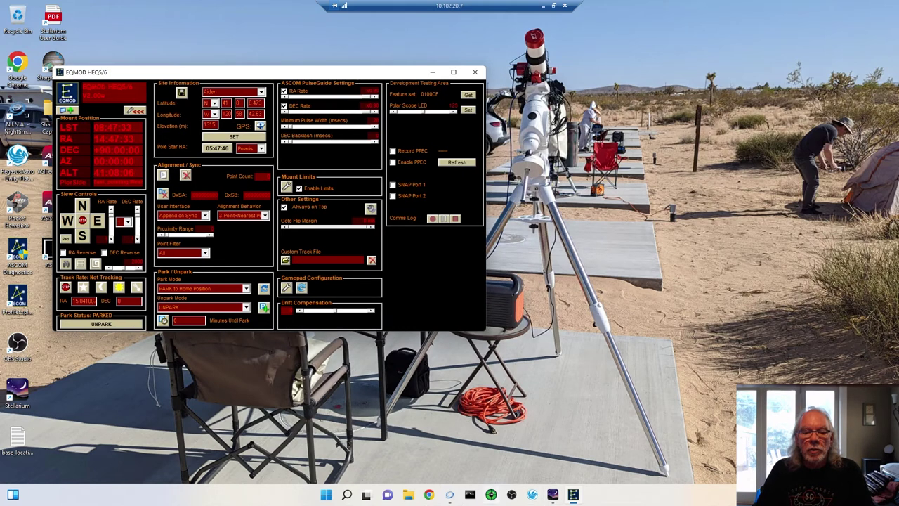
# - Bring N.I.N.A. forward, collapse EQMOD to its compact panel, and shift N.I.N.A. right
pyautogui.click(449, 494)
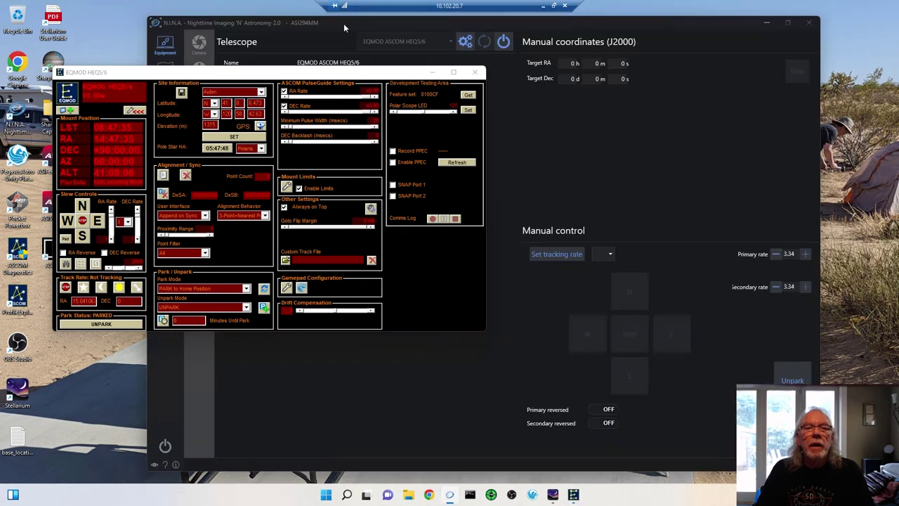
pyautogui.click(135, 111)
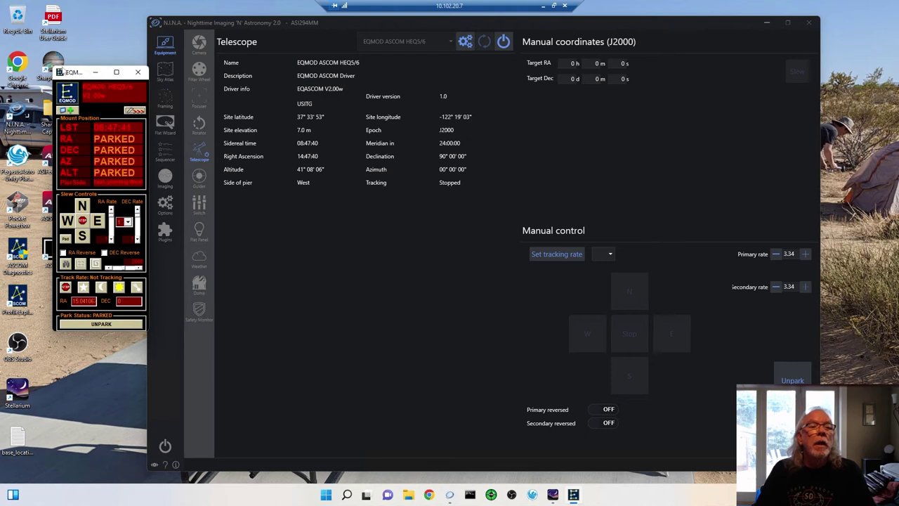
pyautogui.moveTo(588, 24); pyautogui.dragTo(617, 28)
# - Disconnect the telescope in N.I.N.A., confirm, then reconnect it
pyautogui.click(535, 44)
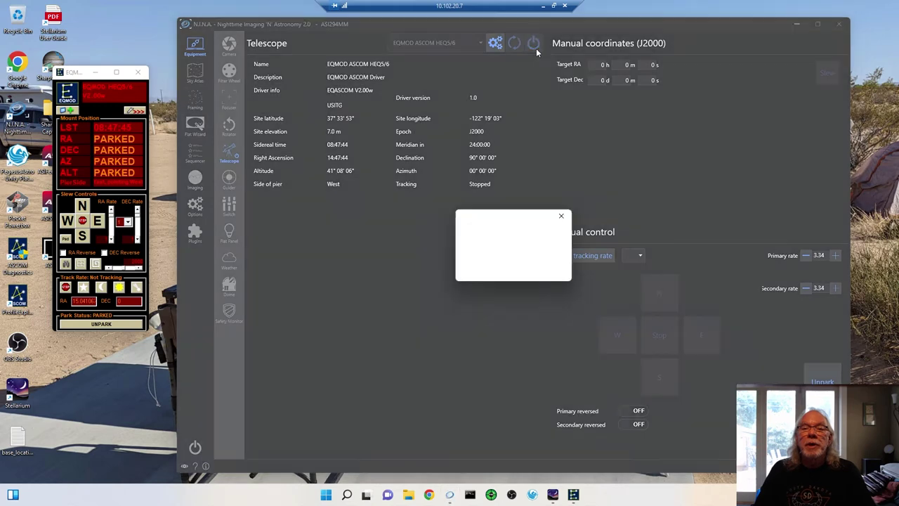
pyautogui.click(541, 271)
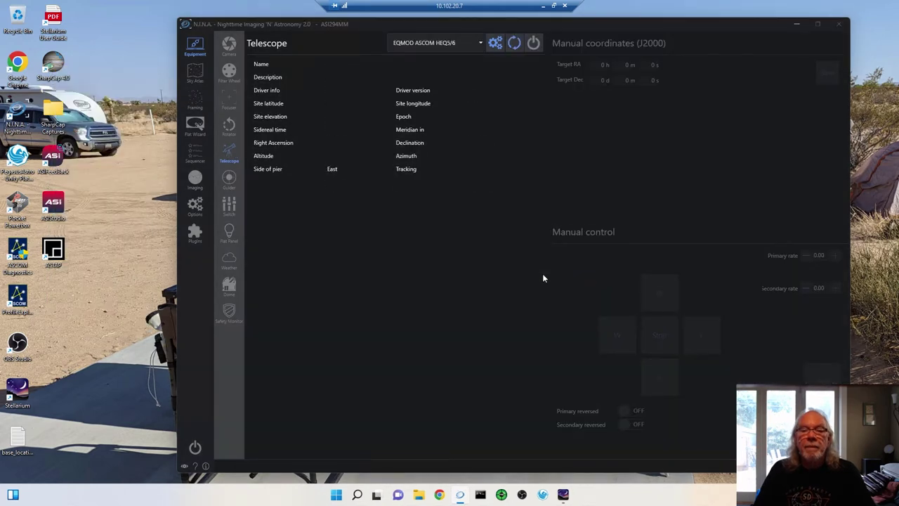
pyautogui.click(533, 45)
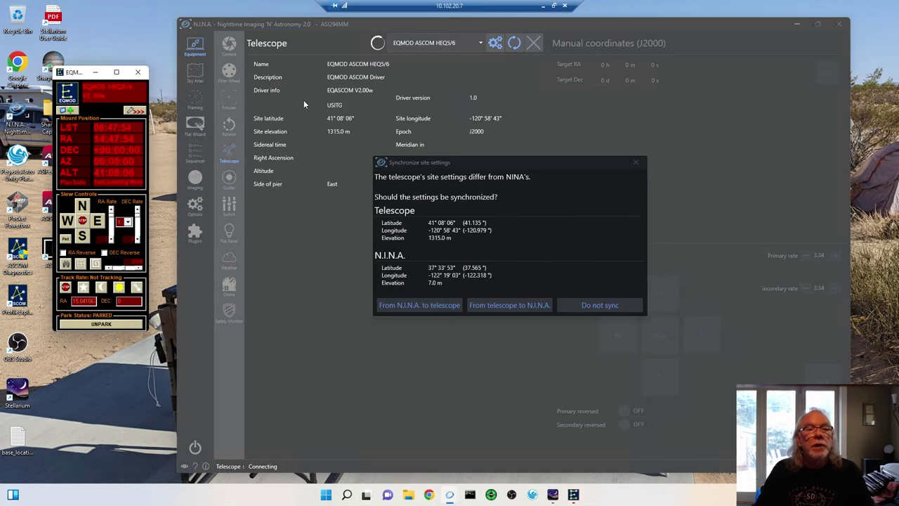
# - Copy the telescope's site (41° 08' 06", -120° 58' 43", 1315 m) from telescope to N.I.N.A
pyautogui.click(135, 110)
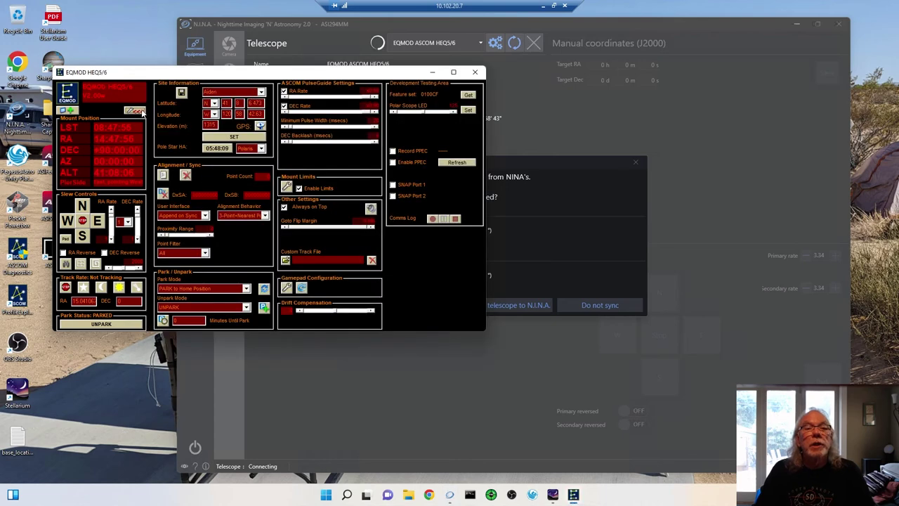
pyautogui.click(433, 72)
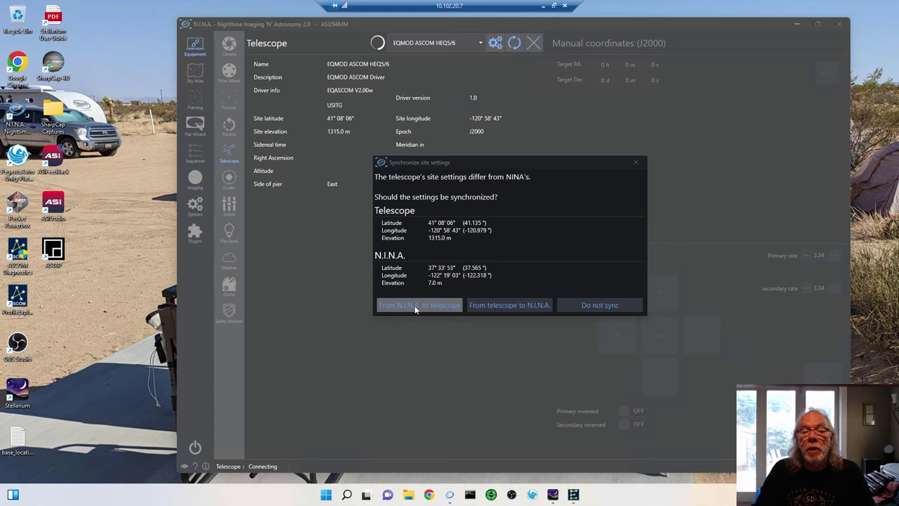
pyautogui.click(500, 307)
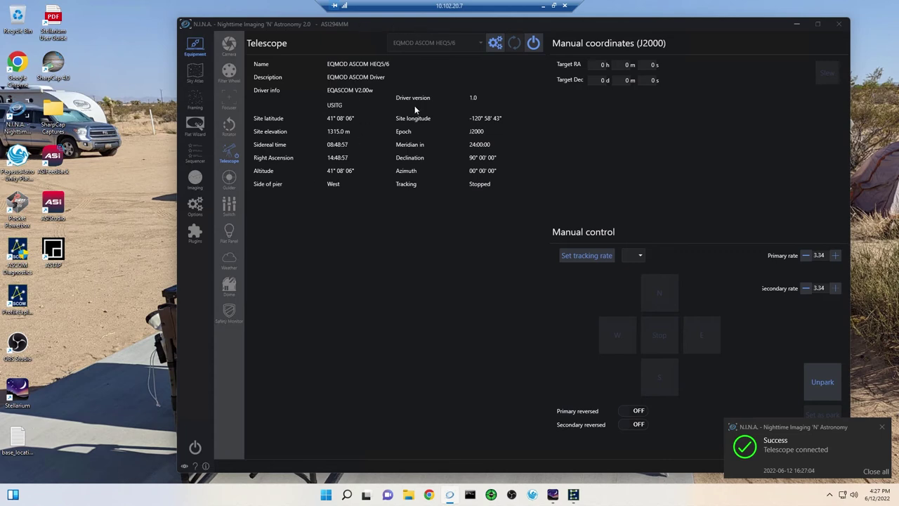
pyautogui.moveTo(628, 21); pyautogui.dragTo(520, 21)
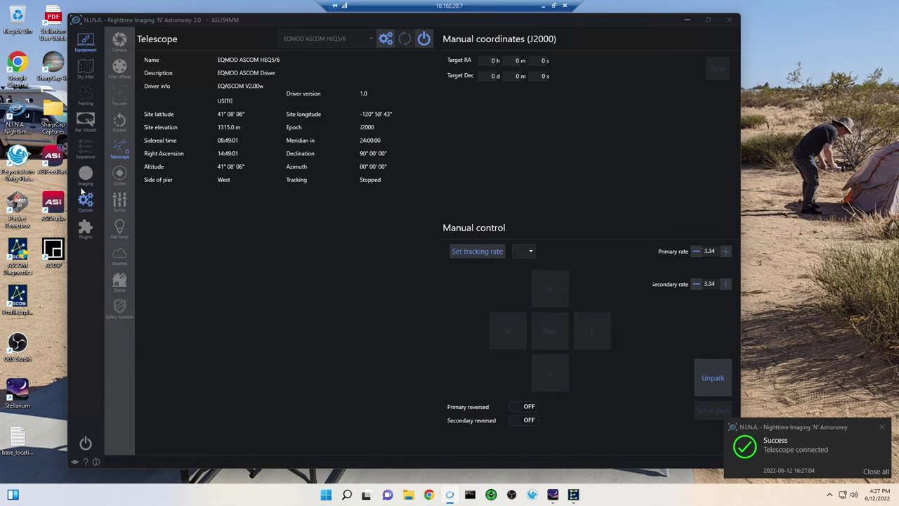
# - Show N.I.N.A.'s Imaging view and browse the manual focus target stars, such as Pollux
pyautogui.click(85, 175)
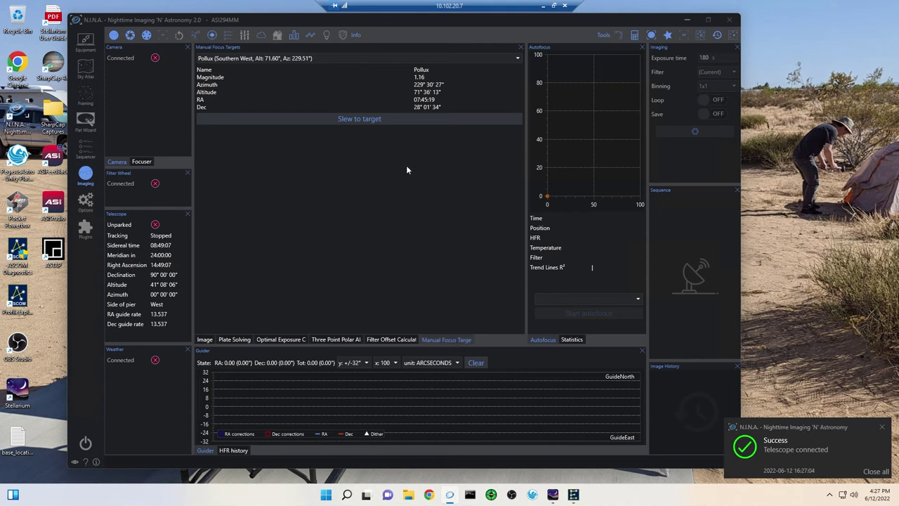
pyautogui.click(517, 60)
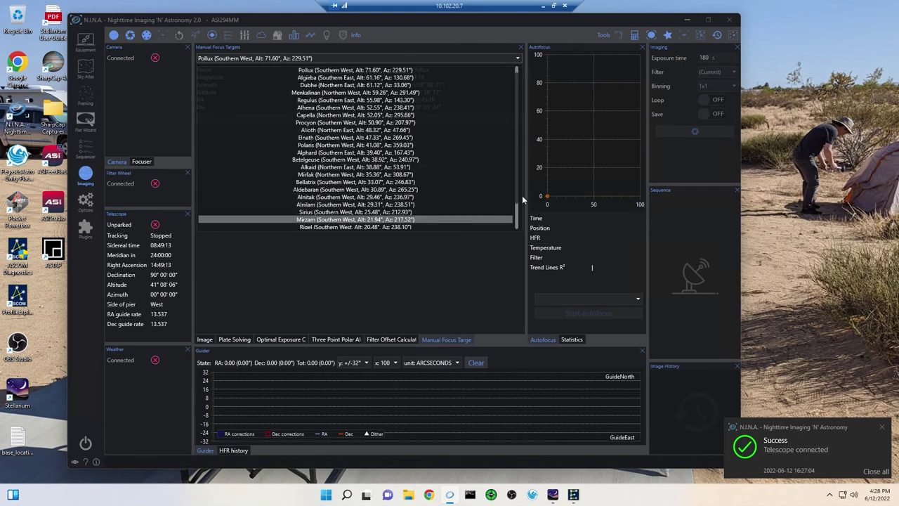
pyautogui.scroll(-2, 516, 196)
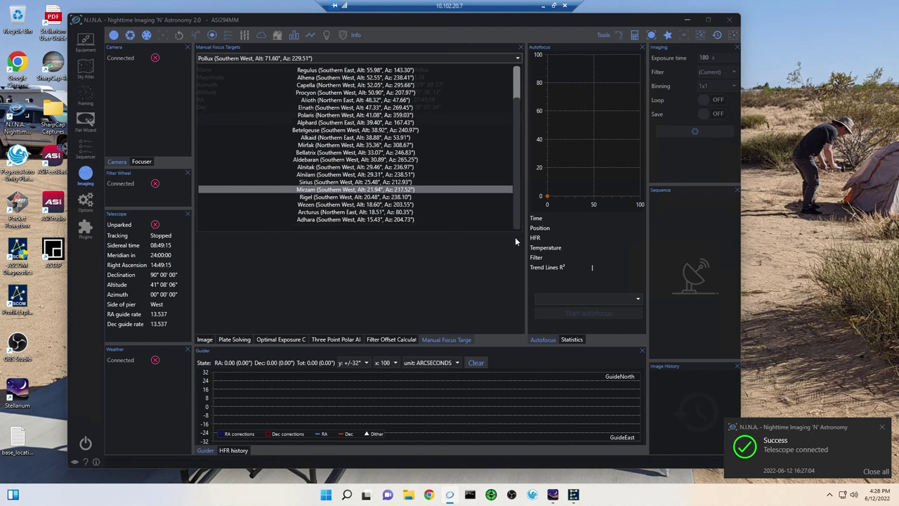
pyautogui.scroll(3, 513, 216)
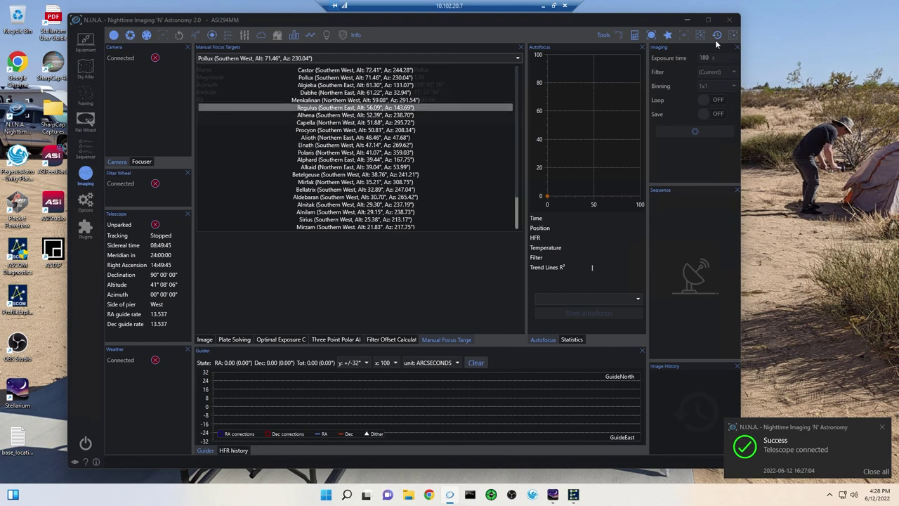
# - Bring Stellarium's Location window forward, showing Aiden California at 1315 m
pyautogui.click(553, 496)
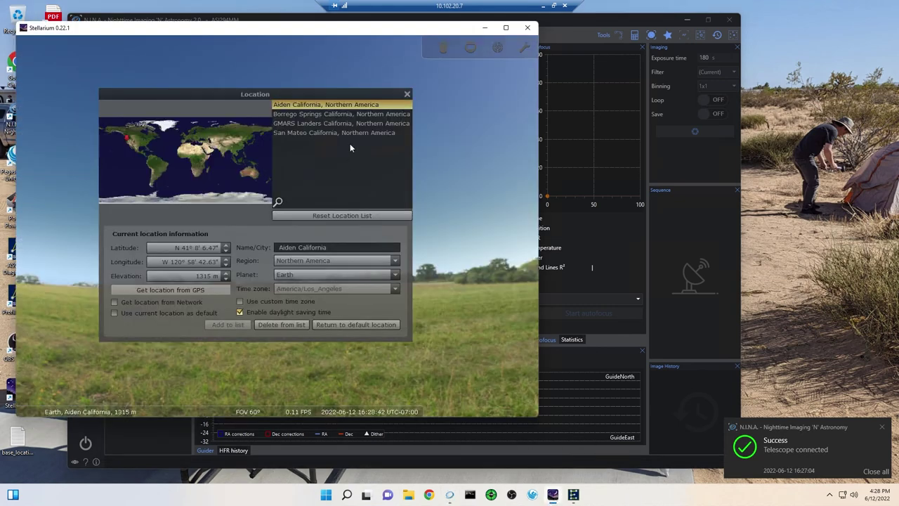